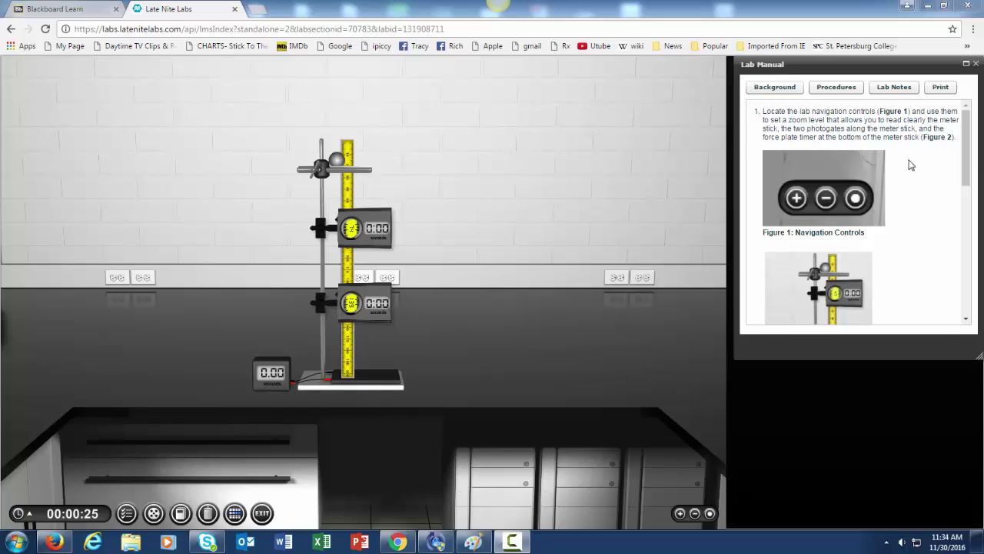
Position the upper photogate at the 40 cm mark and the lower one at the 100 cm mark
{"action": "left_click_drag", "start_coordinate": [968, 165], "coordinate": [961, 239]}
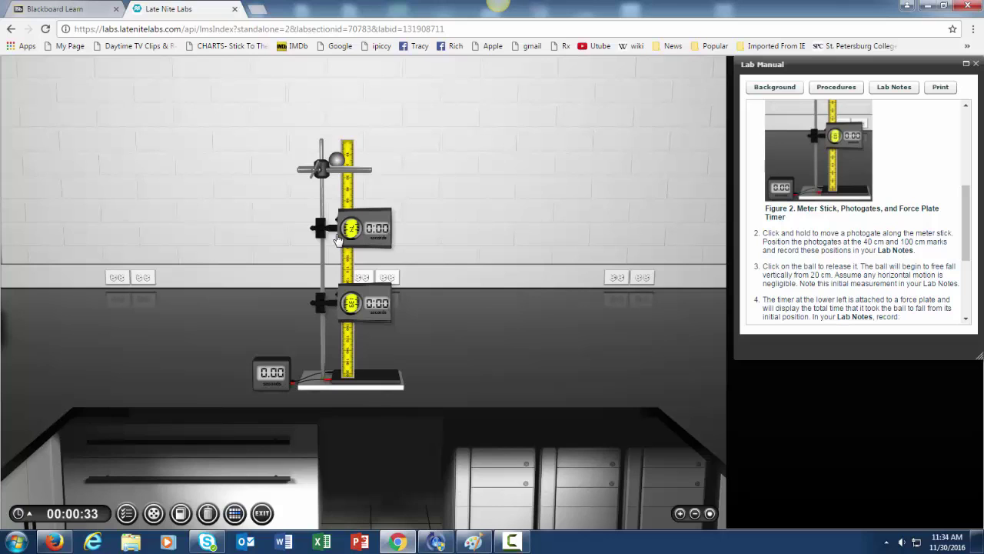
{"action": "scroll", "coordinate": [434, 252], "scroll_direction": "up", "scroll_amount": 3}
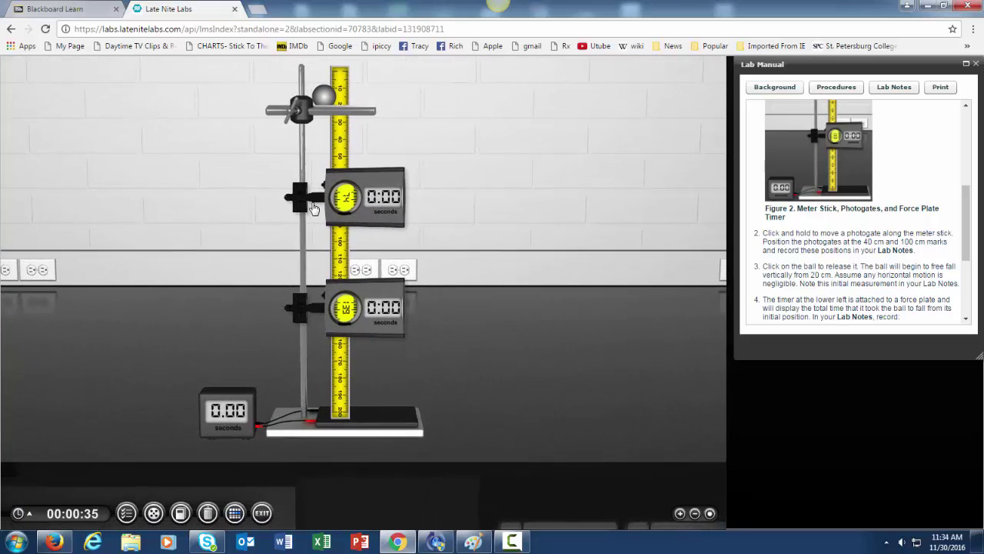
{"action": "left_click_drag", "start_coordinate": [316, 203], "coordinate": [323, 141]}
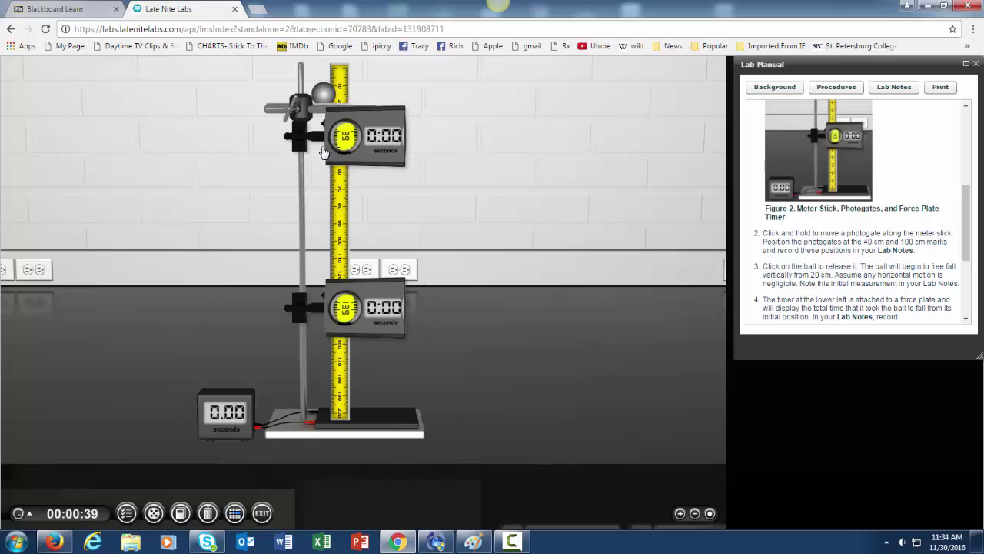
{"action": "left_click_drag", "start_coordinate": [352, 151], "coordinate": [354, 150]}
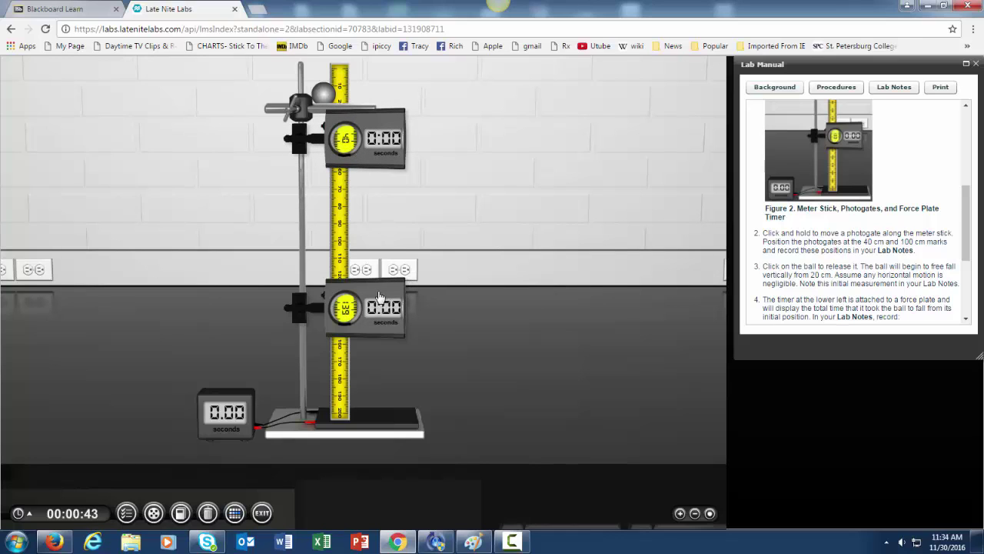
{"action": "left_click_drag", "start_coordinate": [380, 304], "coordinate": [387, 239]}
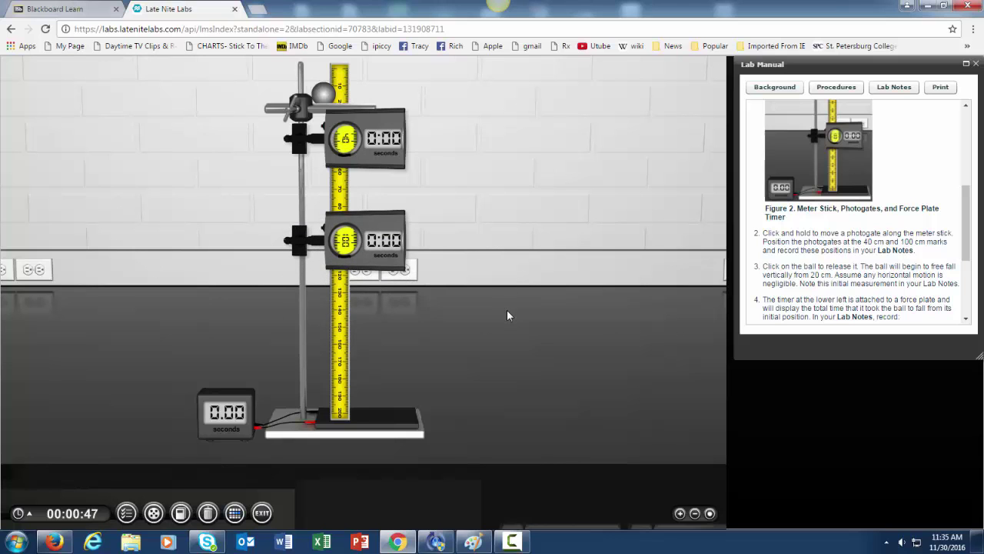
Scroll through Lab Manual steps 3–6 after the drop reads 0.05 s, 0.35 s and 0.60 s
{"action": "scroll", "coordinate": [505, 309], "scroll_direction": "down", "scroll_amount": 2}
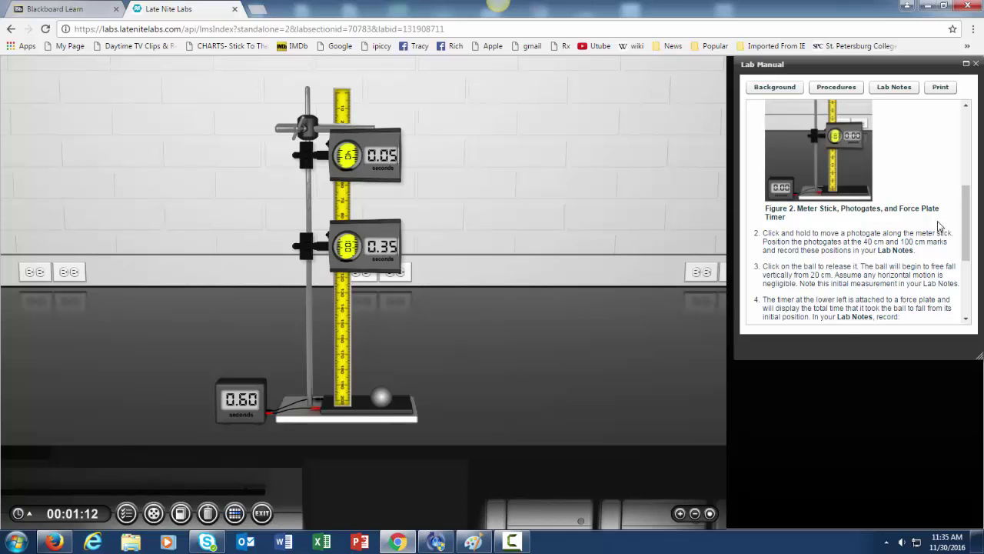
{"action": "scroll", "coordinate": [845, 254], "scroll_direction": "down", "scroll_amount": 3}
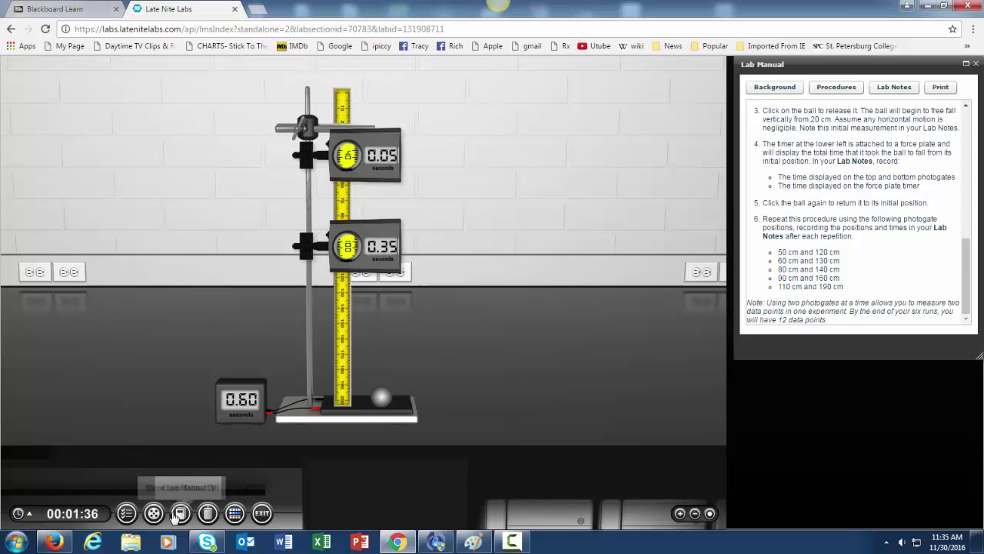
Exit the lab simulation and resume the Free Falling Bodies short-answer assignment
{"action": "left_click", "coordinate": [262, 512]}
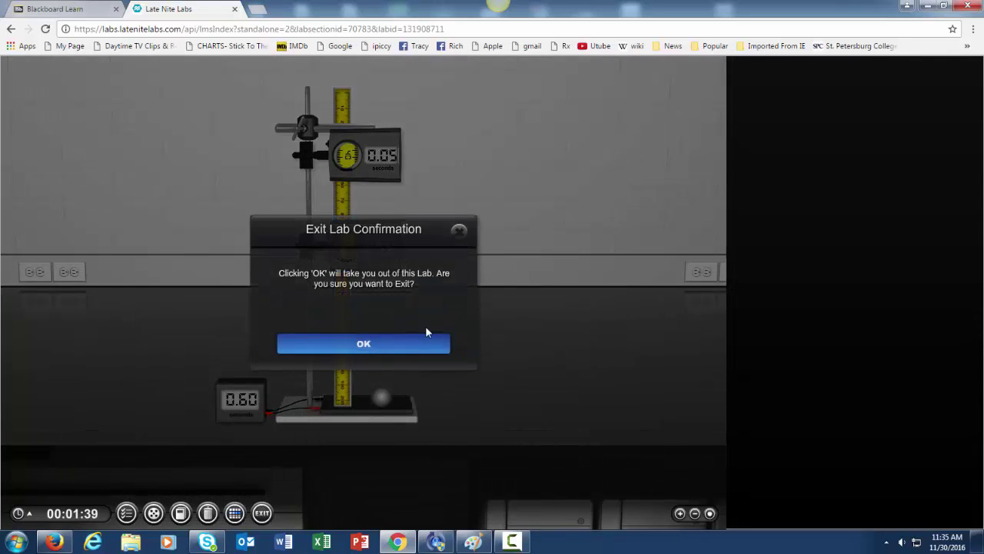
{"action": "left_click", "coordinate": [431, 346]}
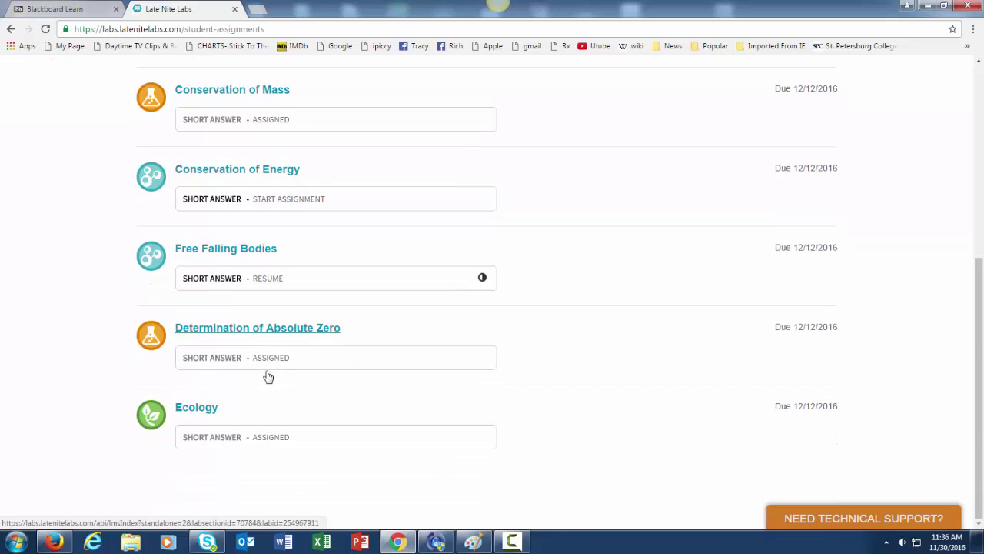
{"action": "left_click", "coordinate": [198, 279]}
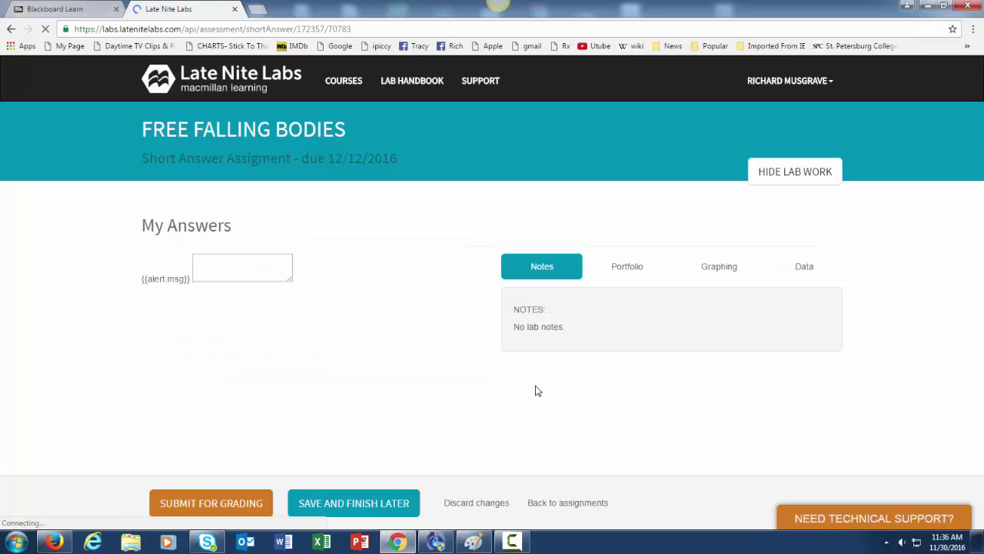
Scroll the assignment editor down to the empty position and time data table
{"action": "scroll", "coordinate": [508, 366], "scroll_direction": "down", "scroll_amount": 3}
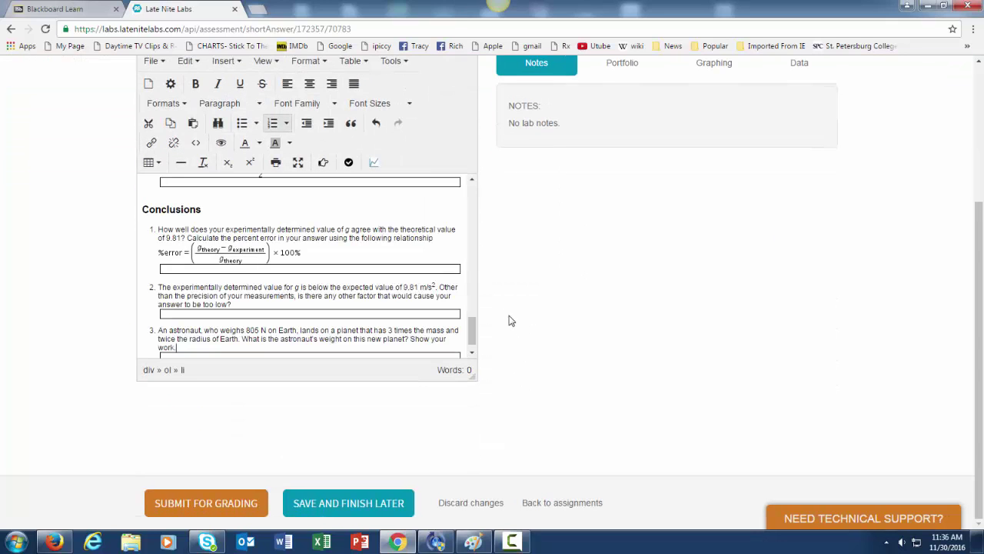
{"action": "scroll", "coordinate": [406, 267], "scroll_direction": "up", "scroll_amount": 10}
{"action": "scroll", "coordinate": [406, 269], "scroll_direction": "up", "scroll_amount": 5}
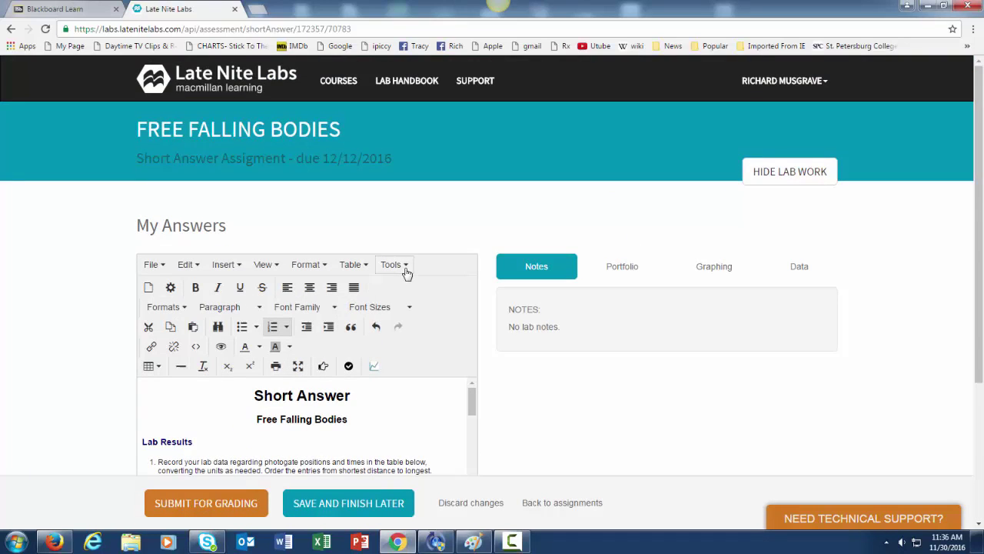
{"action": "scroll", "coordinate": [784, 390], "scroll_direction": "down", "scroll_amount": 3}
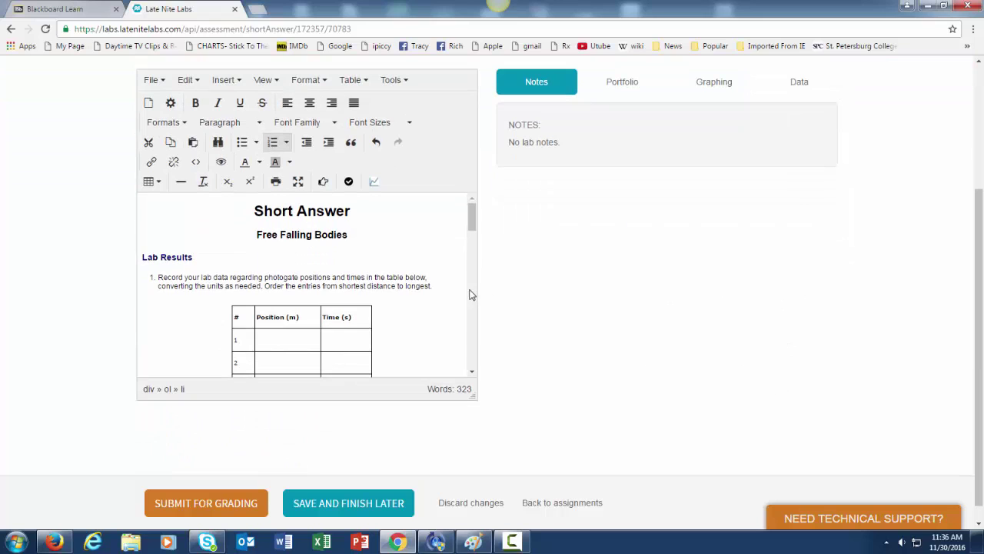
{"action": "scroll", "coordinate": [462, 288], "scroll_direction": "down", "scroll_amount": 3}
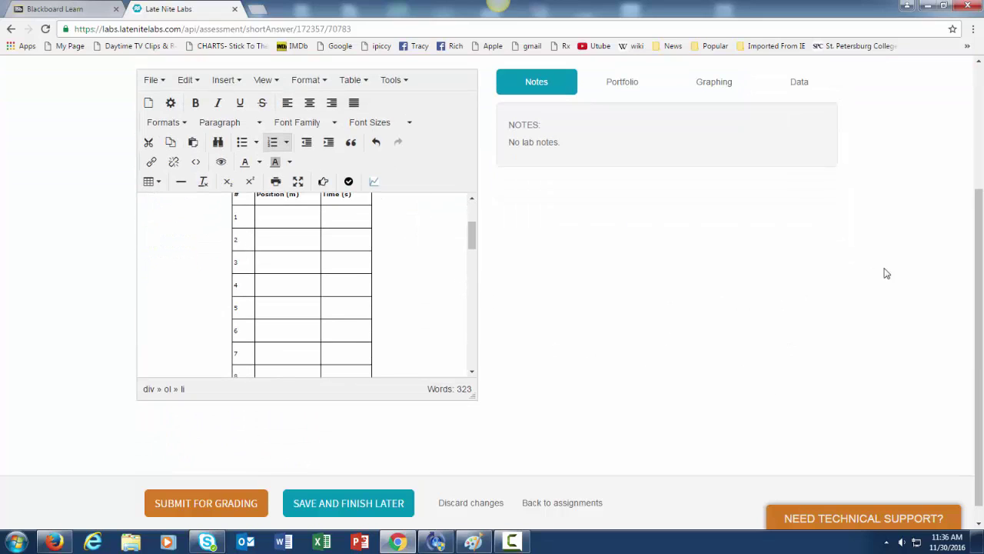
{"action": "scroll", "coordinate": [905, 277], "scroll_direction": "down", "scroll_amount": 1}
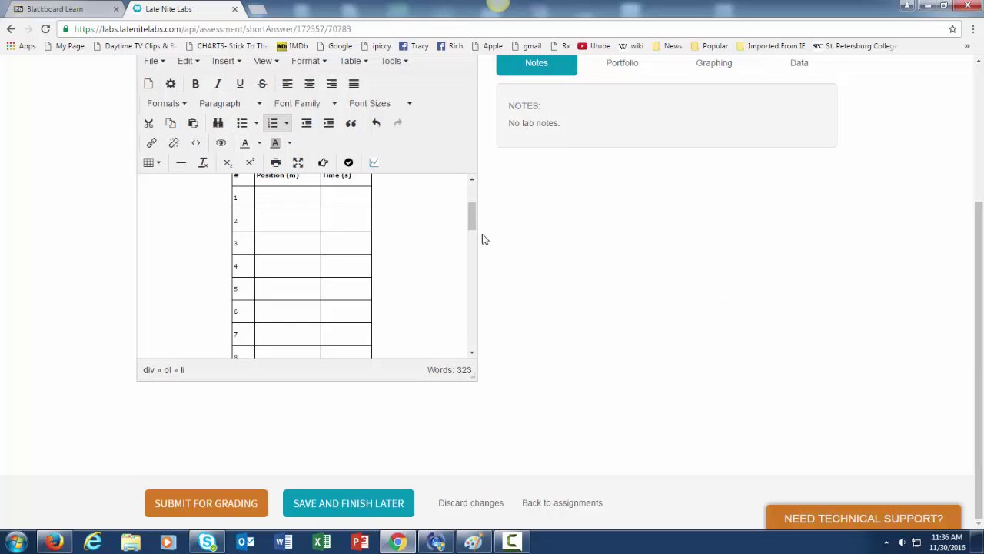
{"action": "left_click_drag", "start_coordinate": [469, 216], "coordinate": [468, 212]}
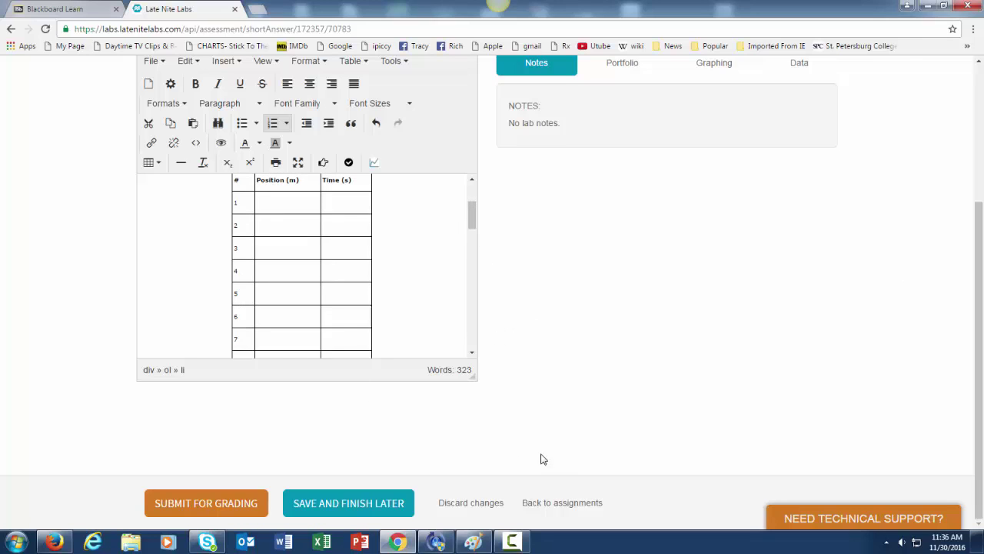
Bring Paint back and select the Pencil with a chosen line thickness
{"action": "left_click", "coordinate": [477, 542]}
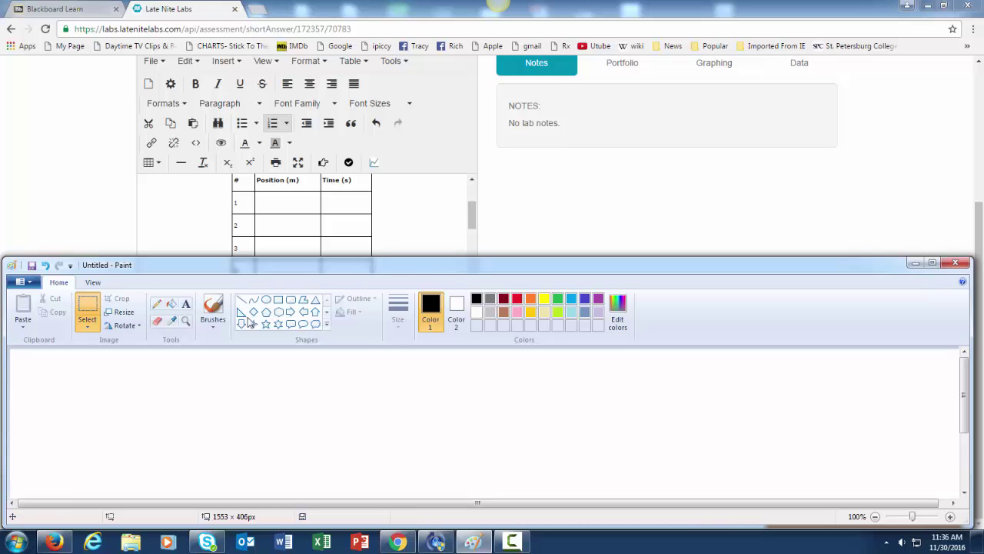
{"action": "left_click", "coordinate": [158, 306]}
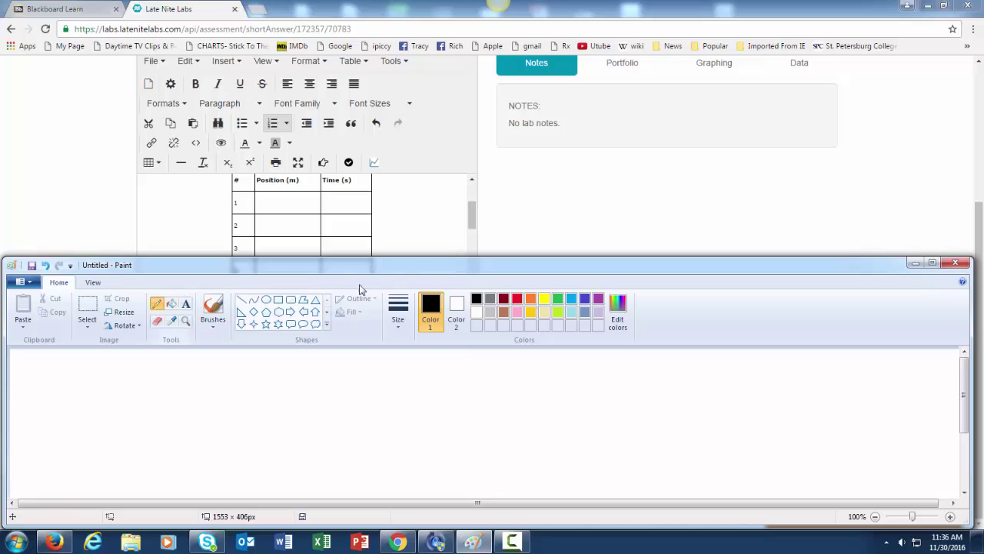
{"action": "left_click", "coordinate": [399, 311]}
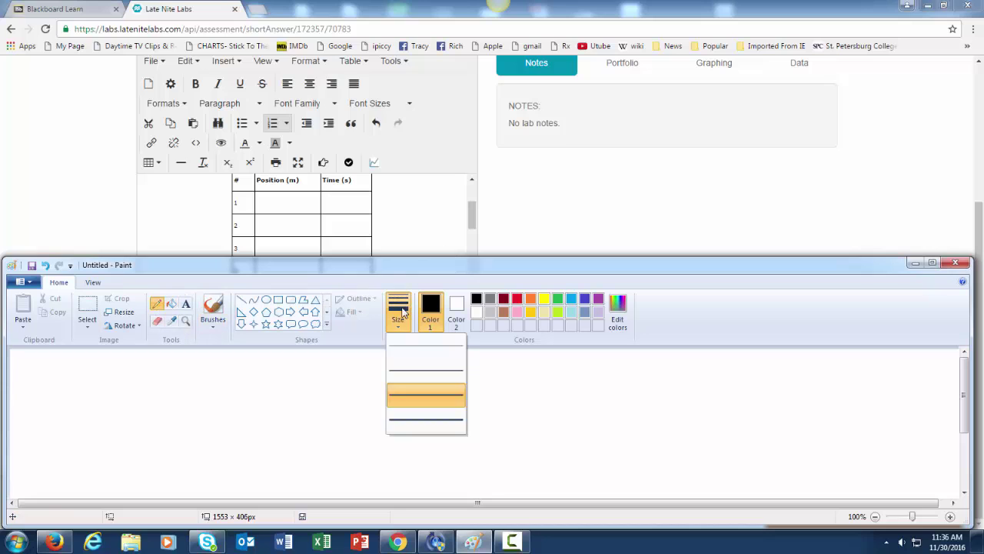
{"action": "left_click", "coordinate": [155, 306]}
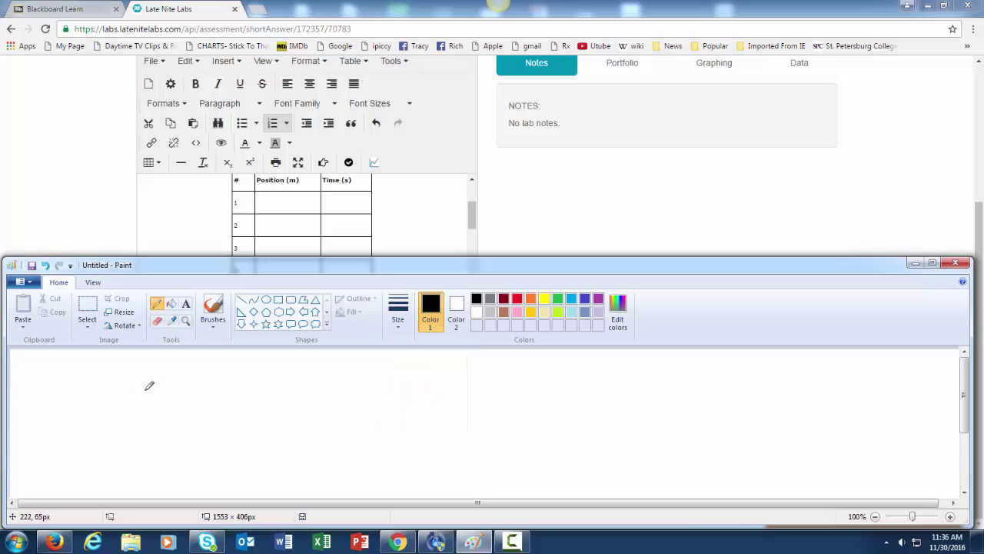
Handwrite the conversions 40 cm → 0.40 m and 100 cm → 1.0 m
{"action": "mouse_move", "coordinate": [140, 392]}
{"action": "left_mouse_down"}
{"action": "mouse_move", "coordinate": [146, 402]}
{"action": "mouse_move", "coordinate": [165, 390]}
{"action": "mouse_move", "coordinate": [217, 400]}
{"action": "left_mouse_up"}
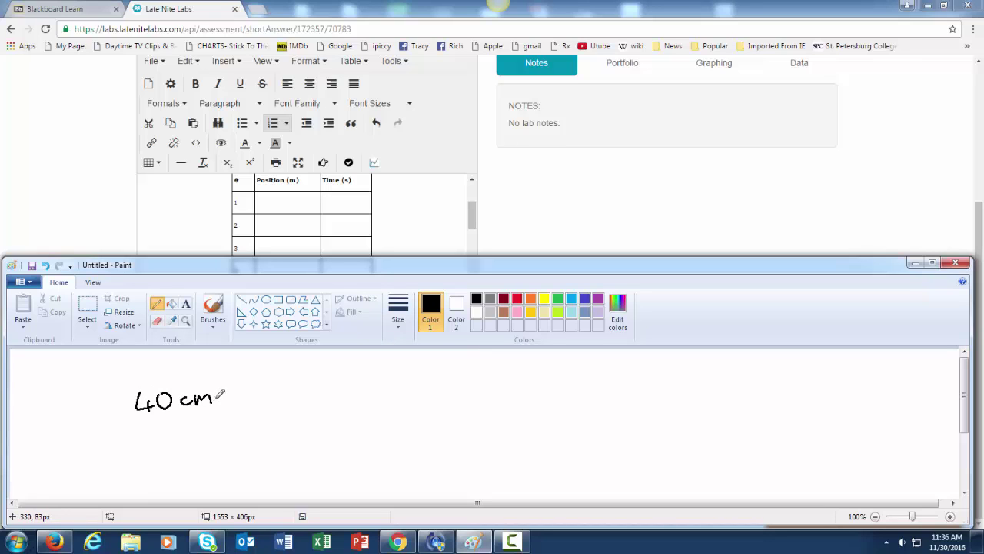
{"action": "left_click_drag", "start_coordinate": [122, 438], "coordinate": [122, 448]}
{"action": "mouse_move", "coordinate": [137, 438]}
{"action": "left_mouse_down"}
{"action": "mouse_move", "coordinate": [195, 431]}
{"action": "mouse_move", "coordinate": [223, 443]}
{"action": "left_mouse_up"}
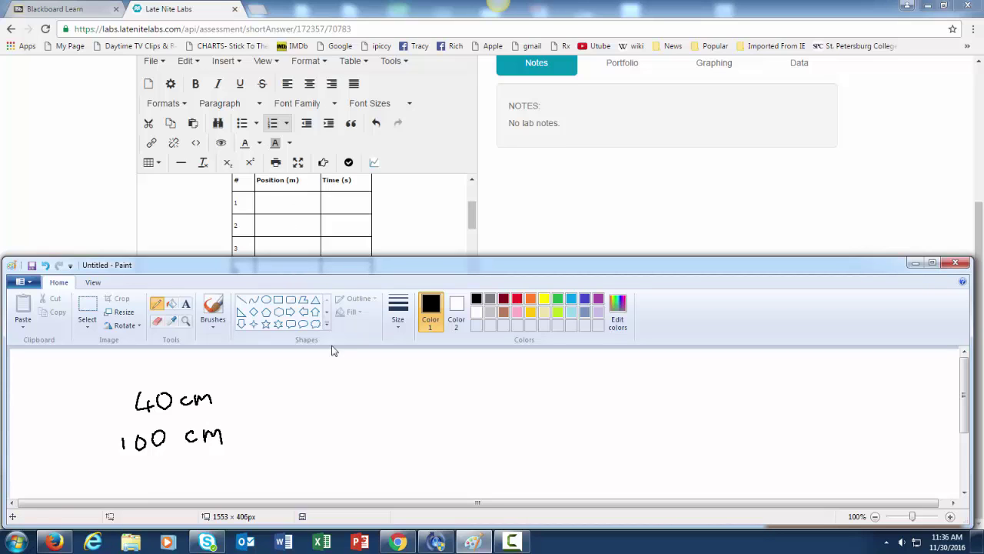
{"action": "left_click_drag", "start_coordinate": [221, 399], "coordinate": [242, 402]}
{"action": "mouse_move", "coordinate": [234, 437]}
{"action": "left_mouse_down"}
{"action": "mouse_move", "coordinate": [260, 435]}
{"action": "mouse_move", "coordinate": [255, 441]}
{"action": "left_mouse_up"}
{"action": "mouse_move", "coordinate": [283, 384]}
{"action": "left_mouse_down"}
{"action": "mouse_move", "coordinate": [274, 393]}
{"action": "mouse_move", "coordinate": [285, 386]}
{"action": "mouse_move", "coordinate": [323, 393]}
{"action": "mouse_move", "coordinate": [318, 401]}
{"action": "mouse_move", "coordinate": [367, 383]}
{"action": "mouse_move", "coordinate": [380, 396]}
{"action": "left_mouse_up"}
{"action": "left_click", "coordinate": [298, 394]}
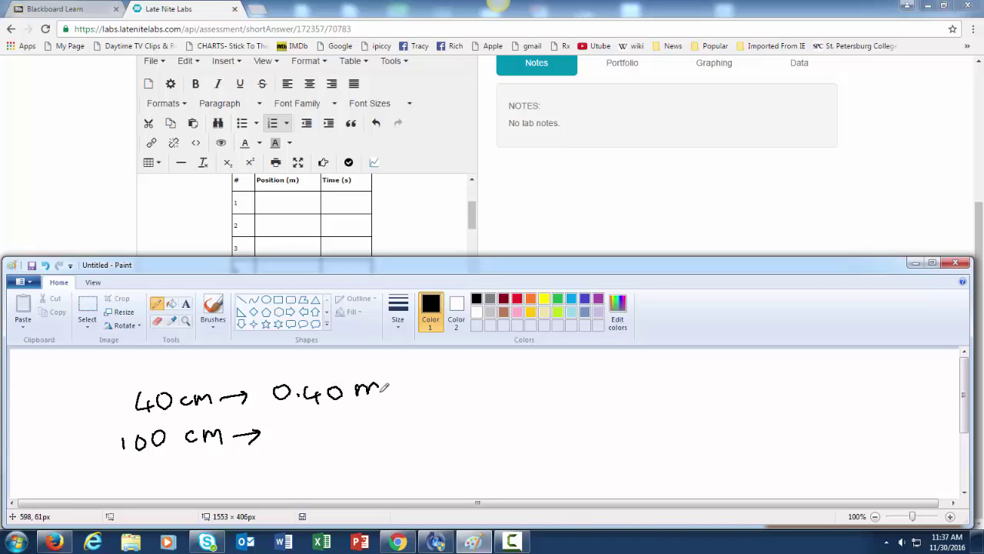
{"action": "mouse_move", "coordinate": [289, 427]}
{"action": "left_mouse_down"}
{"action": "mouse_move", "coordinate": [289, 440]}
{"action": "mouse_move", "coordinate": [307, 438]}
{"action": "mouse_move", "coordinate": [324, 423]}
{"action": "left_mouse_up"}
{"action": "left_click", "coordinate": [299, 437]}
{"action": "mouse_move", "coordinate": [341, 437]}
{"action": "left_mouse_down"}
{"action": "mouse_move", "coordinate": [346, 421]}
{"action": "mouse_move", "coordinate": [363, 436]}
{"action": "left_mouse_up"}
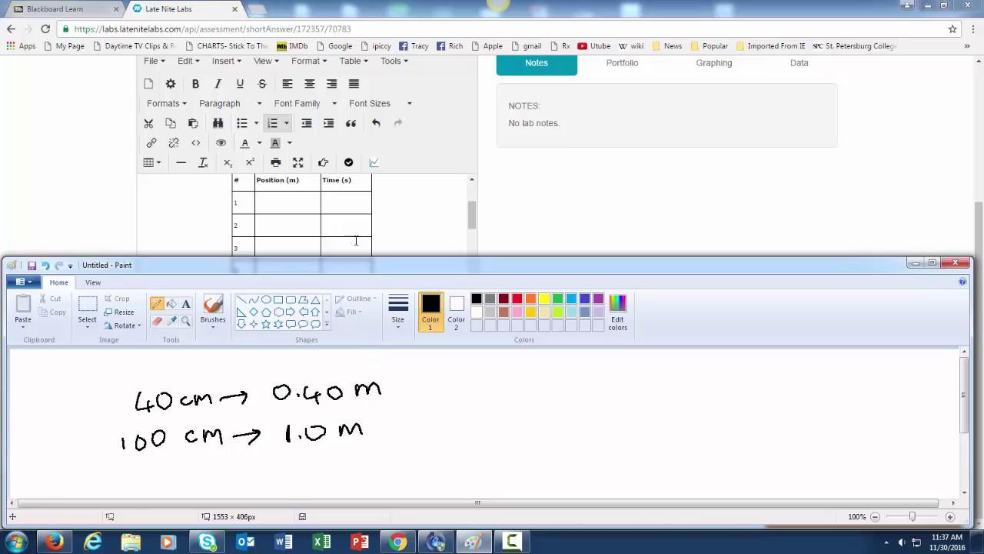
Write the times 0.05 and 0.35 beside the metre values, then minimize Paint
{"action": "mouse_move", "coordinate": [420, 378]}
{"action": "left_mouse_down"}
{"action": "mouse_move", "coordinate": [442, 379]}
{"action": "mouse_move", "coordinate": [452, 393]}
{"action": "mouse_move", "coordinate": [467, 375]}
{"action": "left_mouse_up"}
{"action": "left_click", "coordinate": [428, 391]}
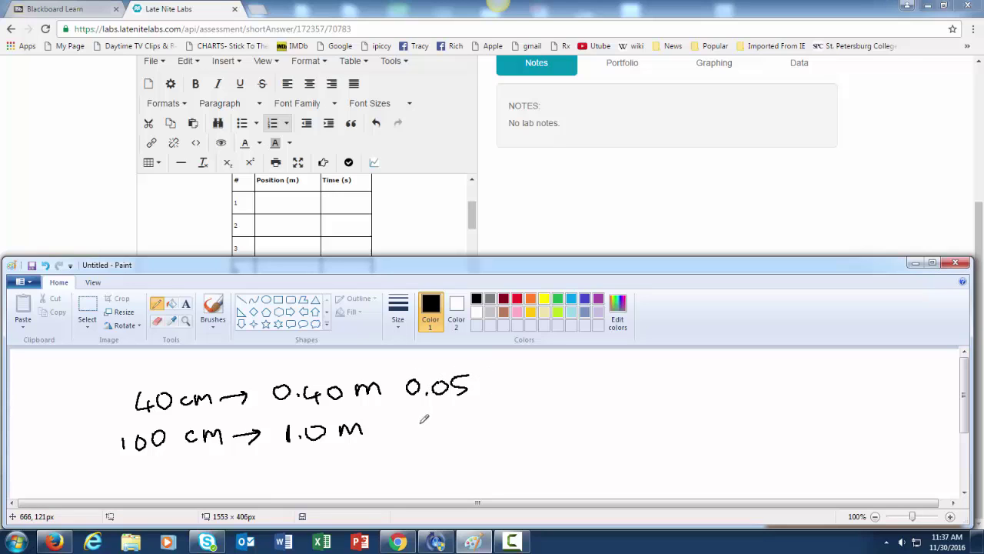
{"action": "mouse_move", "coordinate": [418, 414]}
{"action": "left_mouse_down"}
{"action": "mouse_move", "coordinate": [460, 429]}
{"action": "mouse_move", "coordinate": [472, 412]}
{"action": "left_mouse_up"}
{"action": "left_click", "coordinate": [428, 429]}
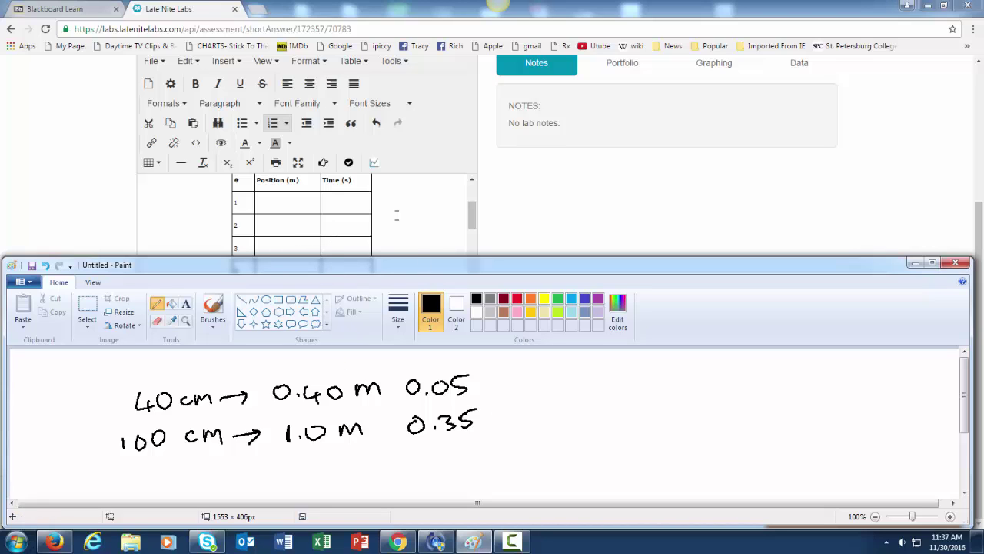
{"action": "left_click", "coordinate": [511, 203]}
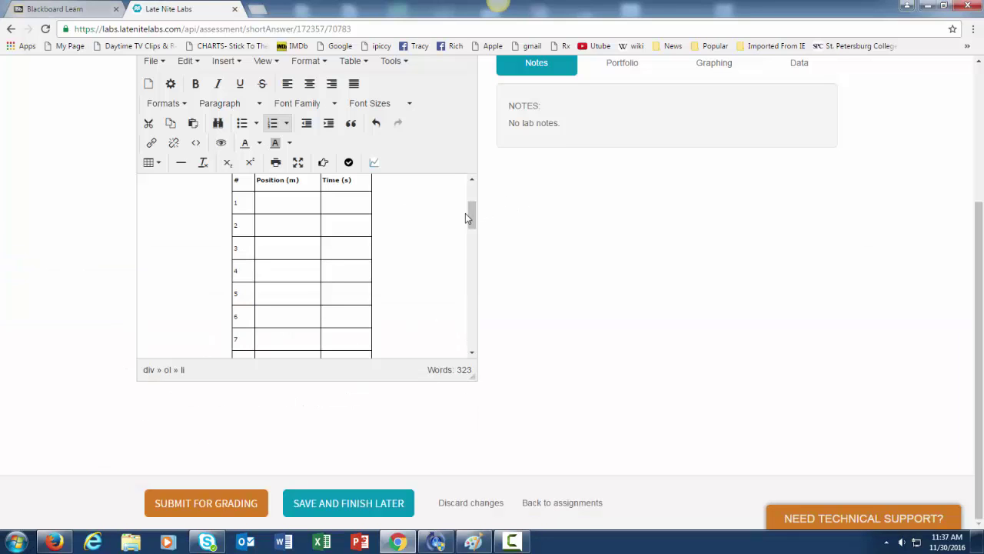
Scroll the assignment to the Δy (m) and Δt² Data Analysis table, then return to Paint
{"action": "left_click_drag", "start_coordinate": [473, 218], "coordinate": [475, 281]}
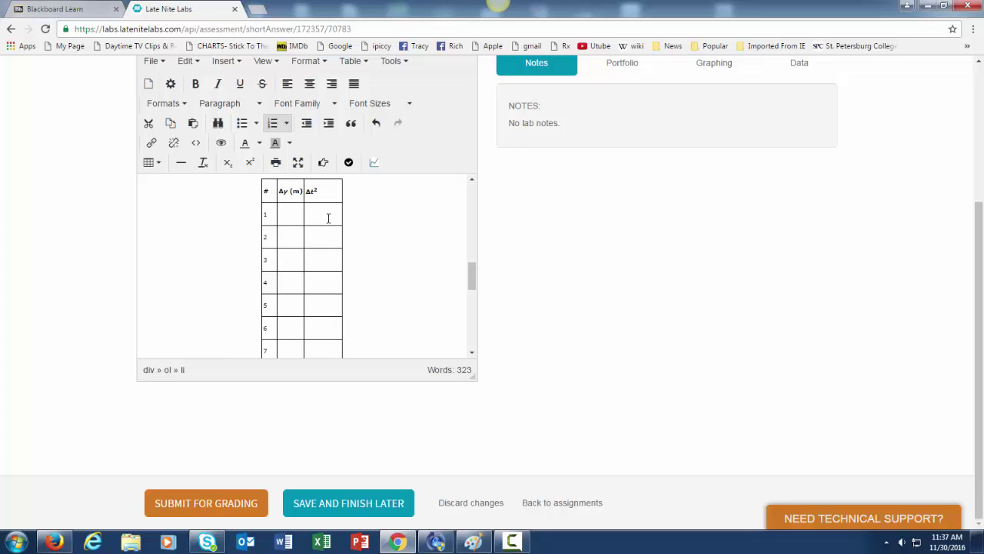
{"action": "left_click", "coordinate": [476, 543]}
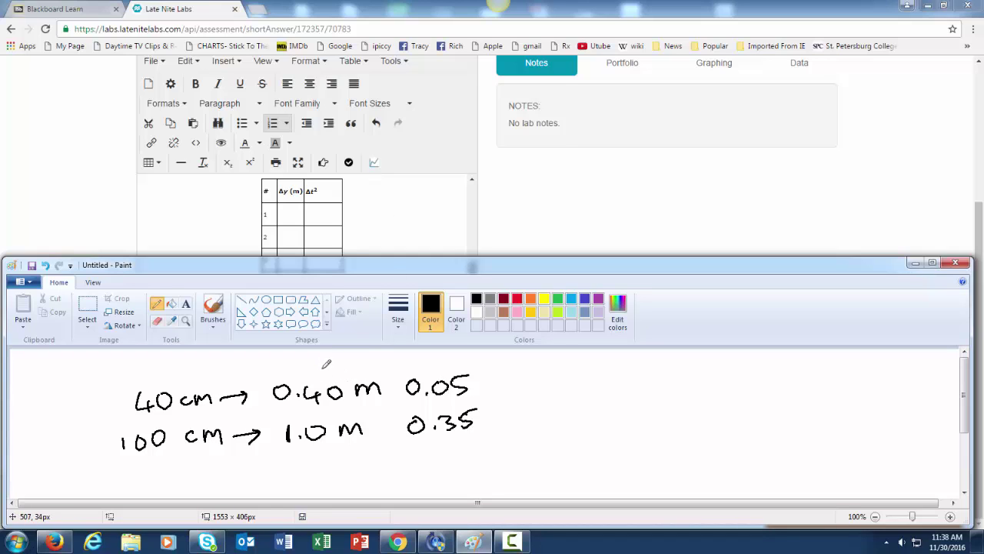
Label the note columns 'Dist (m)' and 'time(s)'
{"action": "left_click_drag", "start_coordinate": [318, 367], "coordinate": [361, 357]}
{"action": "mouse_move", "coordinate": [423, 347]}
{"action": "left_mouse_down"}
{"action": "mouse_move", "coordinate": [422, 362]}
{"action": "mouse_move", "coordinate": [430, 356]}
{"action": "left_mouse_up"}
{"action": "left_click_drag", "start_coordinate": [435, 355], "coordinate": [464, 362]}
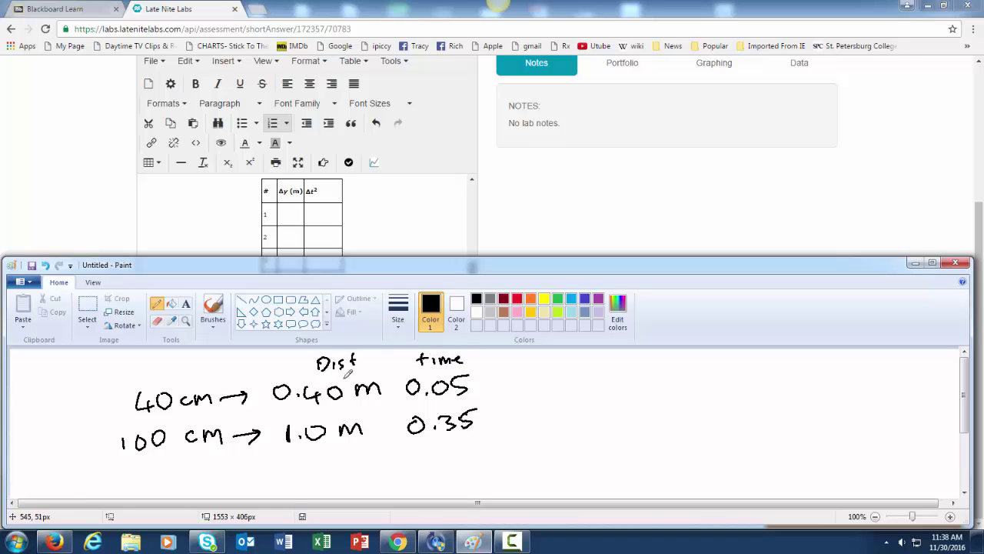
{"action": "mouse_move", "coordinate": [372, 352]}
{"action": "left_mouse_down"}
{"action": "mouse_move", "coordinate": [372, 368]}
{"action": "mouse_move", "coordinate": [390, 358]}
{"action": "mouse_move", "coordinate": [398, 368]}
{"action": "left_mouse_up"}
{"action": "left_click_drag", "start_coordinate": [404, 352], "coordinate": [404, 370]}
{"action": "mouse_move", "coordinate": [476, 353]}
{"action": "left_mouse_down"}
{"action": "mouse_move", "coordinate": [474, 368]}
{"action": "mouse_move", "coordinate": [492, 369]}
{"action": "left_mouse_up"}
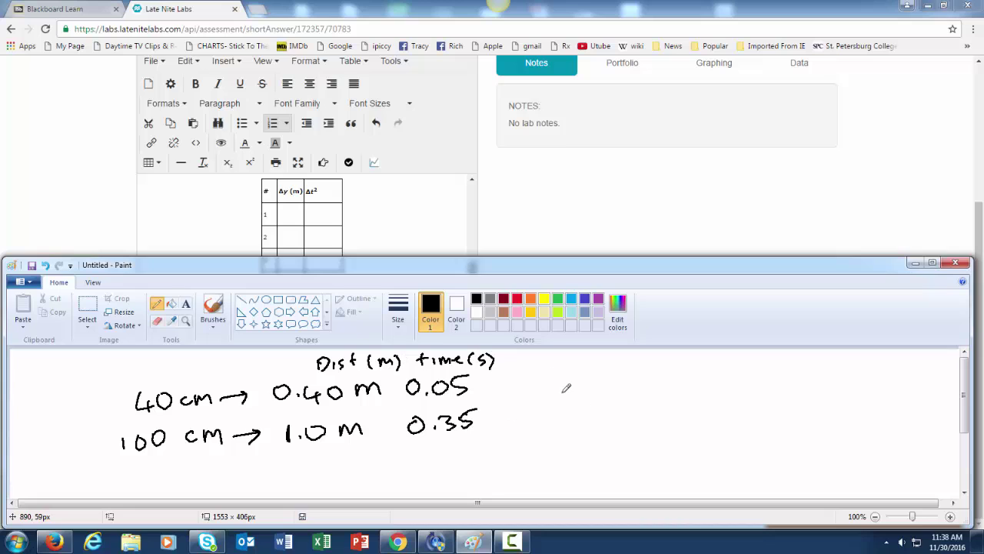
Write the definition 'ΔY = Change in distance' beside the headings
{"action": "mouse_move", "coordinate": [591, 377]}
{"action": "left_mouse_down"}
{"action": "mouse_move", "coordinate": [612, 376]}
{"action": "mouse_move", "coordinate": [629, 361]}
{"action": "mouse_move", "coordinate": [627, 378]}
{"action": "mouse_move", "coordinate": [658, 369]}
{"action": "left_mouse_up"}
{"action": "left_click_drag", "start_coordinate": [648, 374], "coordinate": [740, 370]}
{"action": "mouse_move", "coordinate": [750, 371]}
{"action": "left_mouse_down"}
{"action": "mouse_move", "coordinate": [760, 366]}
{"action": "mouse_move", "coordinate": [756, 383]}
{"action": "mouse_move", "coordinate": [775, 366]}
{"action": "mouse_move", "coordinate": [800, 371]}
{"action": "left_mouse_up"}
{"action": "mouse_move", "coordinate": [809, 362]}
{"action": "left_mouse_down"}
{"action": "mouse_move", "coordinate": [849, 370]}
{"action": "mouse_move", "coordinate": [867, 358]}
{"action": "mouse_move", "coordinate": [869, 369]}
{"action": "left_mouse_up"}
{"action": "mouse_move", "coordinate": [884, 356]}
{"action": "left_mouse_down"}
{"action": "mouse_move", "coordinate": [878, 369]}
{"action": "mouse_move", "coordinate": [890, 369]}
{"action": "left_mouse_up"}
{"action": "mouse_move", "coordinate": [885, 355]}
{"action": "left_mouse_down"}
{"action": "mouse_move", "coordinate": [906, 369]}
{"action": "mouse_move", "coordinate": [939, 359]}
{"action": "mouse_move", "coordinate": [950, 368]}
{"action": "left_mouse_up"}
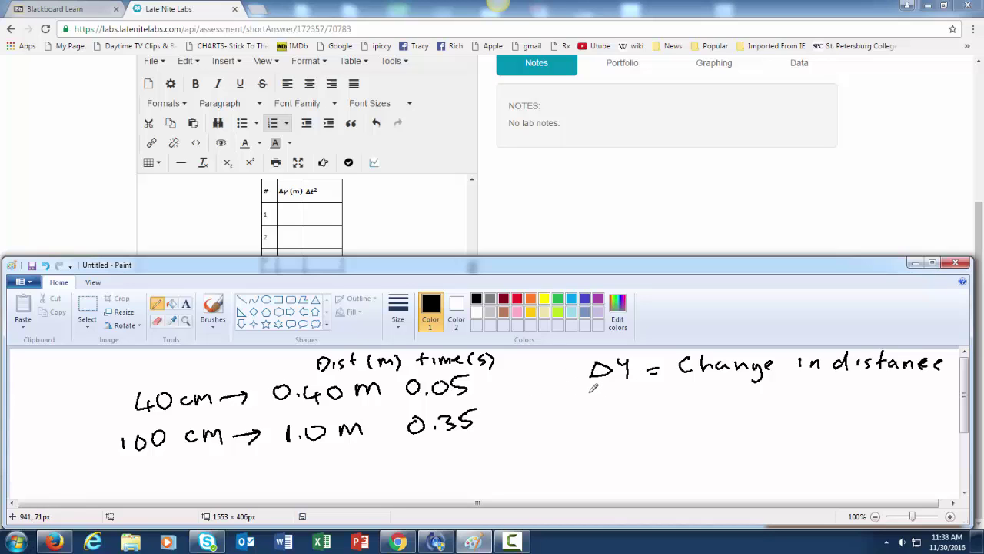
Write 40−20 = 20 cm → 0.20 m and 100−20 = 80 cm → 0.80 m
{"action": "mouse_move", "coordinate": [589, 391]}
{"action": "left_mouse_down"}
{"action": "mouse_move", "coordinate": [717, 393]}
{"action": "mouse_move", "coordinate": [719, 401]}
{"action": "mouse_move", "coordinate": [794, 393]}
{"action": "mouse_move", "coordinate": [823, 402]}
{"action": "mouse_move", "coordinate": [841, 384]}
{"action": "mouse_move", "coordinate": [872, 398]}
{"action": "mouse_move", "coordinate": [893, 383]}
{"action": "mouse_move", "coordinate": [892, 399]}
{"action": "left_mouse_up"}
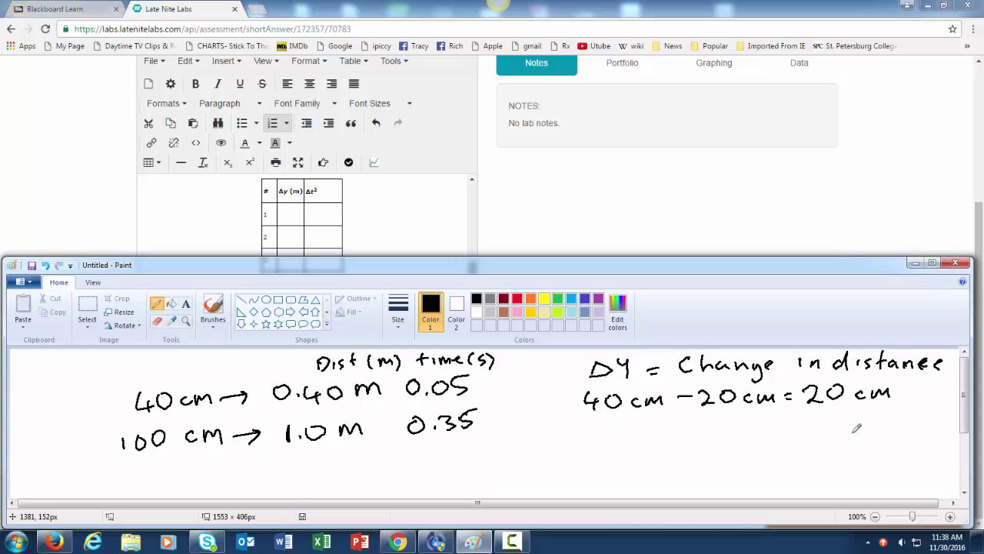
{"action": "mouse_move", "coordinate": [897, 384]}
{"action": "left_mouse_down"}
{"action": "mouse_move", "coordinate": [922, 395]}
{"action": "mouse_move", "coordinate": [938, 386]}
{"action": "mouse_move", "coordinate": [949, 409]}
{"action": "left_mouse_up"}
{"action": "left_click", "coordinate": [910, 395]}
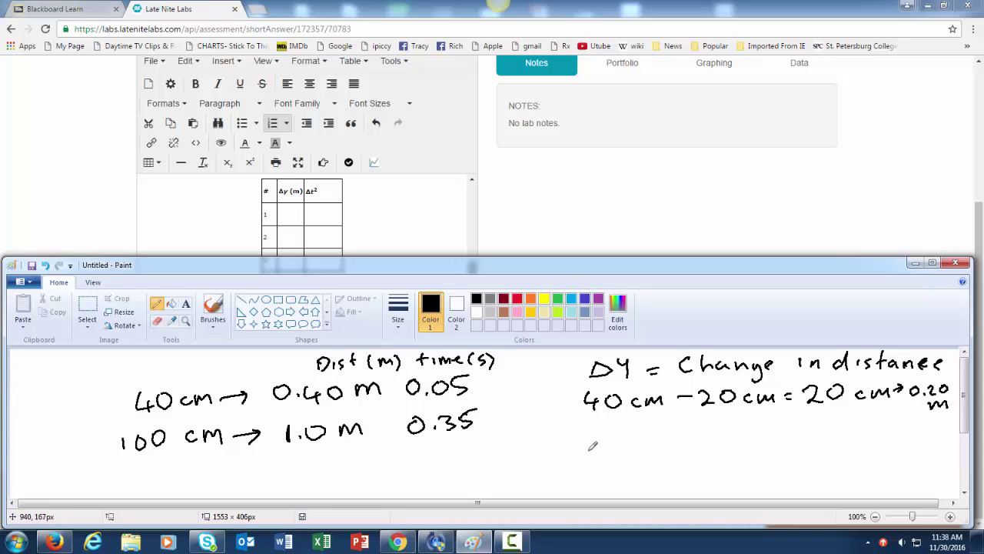
{"action": "left_click_drag", "start_coordinate": [581, 434], "coordinate": [579, 449]}
{"action": "mouse_move", "coordinate": [603, 435]}
{"action": "left_mouse_down"}
{"action": "mouse_move", "coordinate": [593, 444]}
{"action": "mouse_move", "coordinate": [602, 435]}
{"action": "left_mouse_up"}
{"action": "mouse_move", "coordinate": [622, 435]}
{"action": "left_mouse_down"}
{"action": "mouse_move", "coordinate": [614, 444]}
{"action": "mouse_move", "coordinate": [623, 435]}
{"action": "mouse_move", "coordinate": [649, 444]}
{"action": "left_mouse_up"}
{"action": "mouse_move", "coordinate": [655, 445]}
{"action": "left_mouse_down"}
{"action": "mouse_move", "coordinate": [726, 441]}
{"action": "mouse_move", "coordinate": [738, 423]}
{"action": "mouse_move", "coordinate": [766, 438]}
{"action": "mouse_move", "coordinate": [810, 428]}
{"action": "left_mouse_up"}
{"action": "mouse_move", "coordinate": [800, 435]}
{"action": "left_mouse_down"}
{"action": "mouse_move", "coordinate": [826, 436]}
{"action": "mouse_move", "coordinate": [836, 425]}
{"action": "mouse_move", "coordinate": [872, 436]}
{"action": "left_mouse_up"}
{"action": "left_click_drag", "start_coordinate": [876, 437], "coordinate": [919, 426]}
{"action": "mouse_move", "coordinate": [913, 421]}
{"action": "left_mouse_down"}
{"action": "mouse_move", "coordinate": [926, 433]}
{"action": "mouse_move", "coordinate": [948, 423]}
{"action": "left_mouse_up"}
{"action": "left_click", "coordinate": [935, 435]}
{"action": "mouse_move", "coordinate": [936, 452]}
{"action": "left_mouse_down"}
{"action": "mouse_move", "coordinate": [941, 442]}
{"action": "mouse_move", "coordinate": [954, 450]}
{"action": "left_mouse_up"}
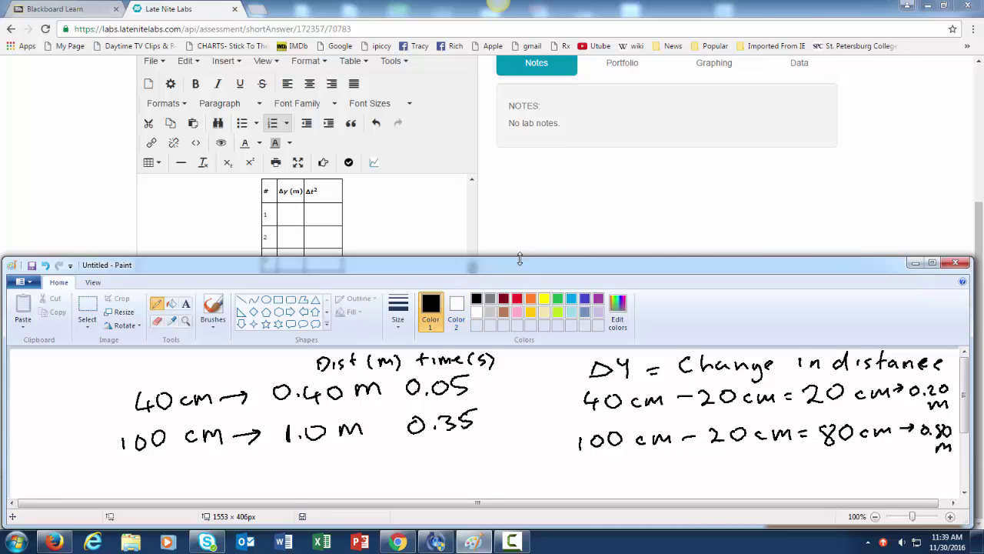
Enlarge the Paint window and write a Δy(m) column with values .20 and .80
{"action": "left_click_drag", "start_coordinate": [520, 258], "coordinate": [519, 190]}
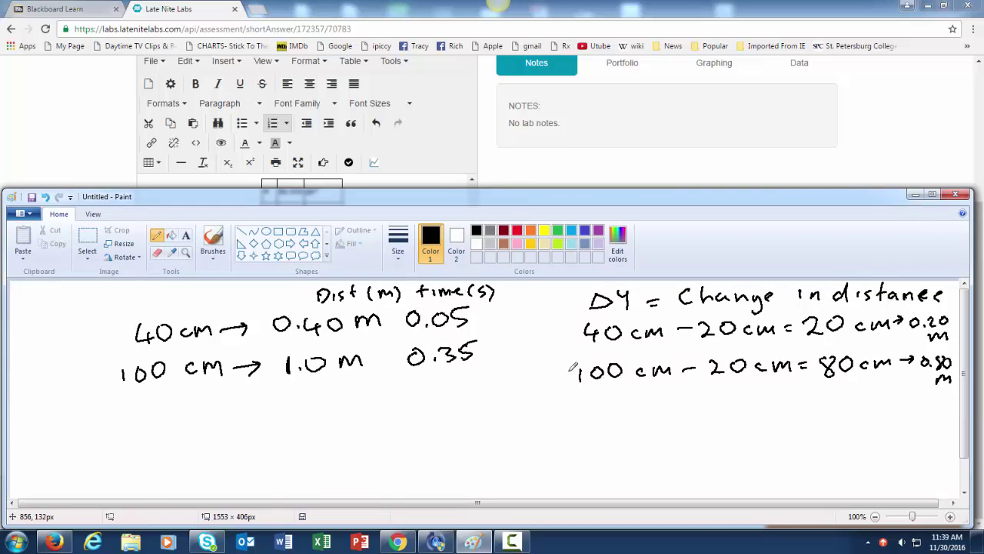
{"action": "mouse_move", "coordinate": [612, 392]}
{"action": "left_mouse_down"}
{"action": "mouse_move", "coordinate": [601, 411]}
{"action": "mouse_move", "coordinate": [620, 409]}
{"action": "mouse_move", "coordinate": [612, 392]}
{"action": "left_mouse_up"}
{"action": "left_click_drag", "start_coordinate": [630, 394], "coordinate": [641, 416]}
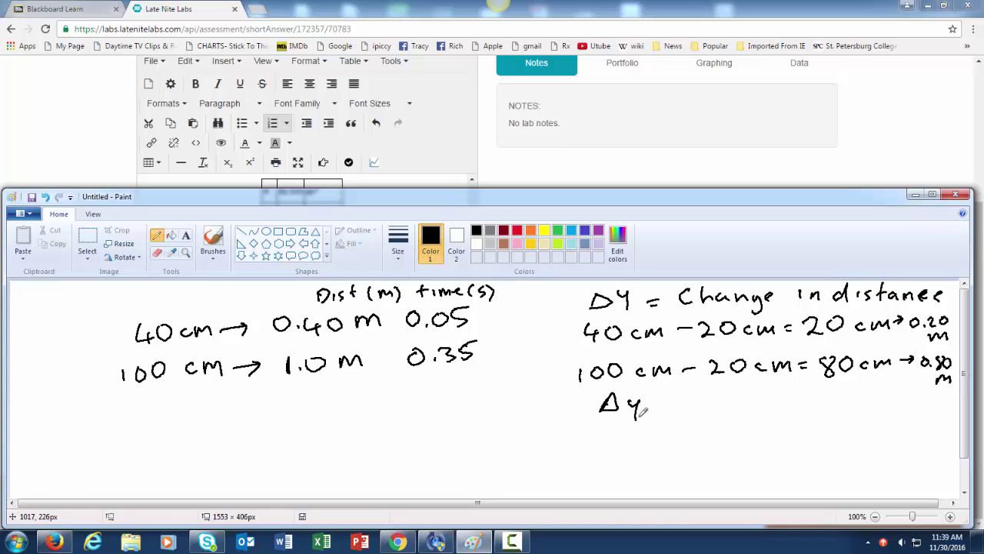
{"action": "left_click", "coordinate": [601, 442]}
{"action": "mouse_move", "coordinate": [609, 434]}
{"action": "left_mouse_down"}
{"action": "mouse_move", "coordinate": [624, 443]}
{"action": "mouse_move", "coordinate": [660, 432]}
{"action": "left_mouse_up"}
{"action": "mouse_move", "coordinate": [655, 394]}
{"action": "left_mouse_down"}
{"action": "mouse_move", "coordinate": [653, 413]}
{"action": "mouse_move", "coordinate": [671, 398]}
{"action": "mouse_move", "coordinate": [685, 410]}
{"action": "left_mouse_up"}
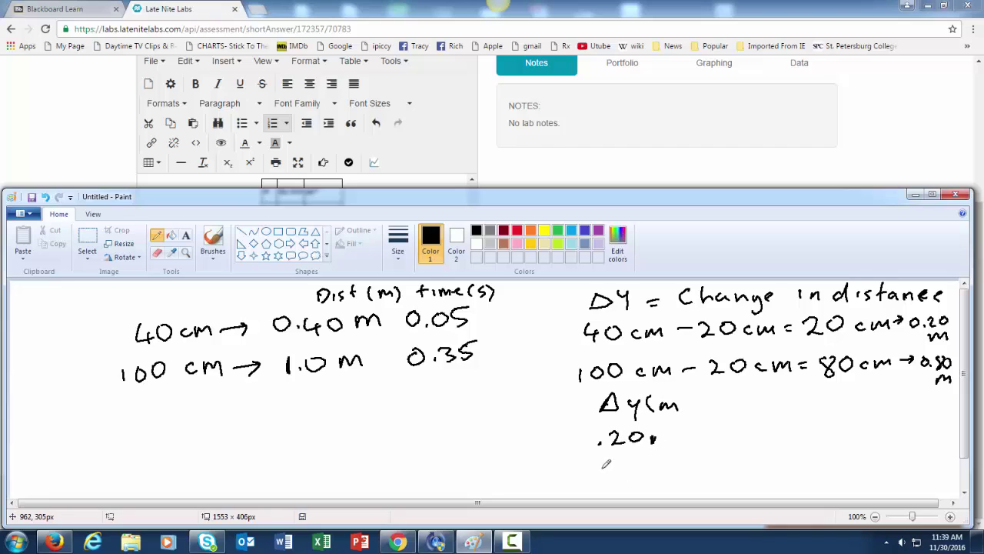
{"action": "mouse_move", "coordinate": [635, 455]}
{"action": "left_mouse_down"}
{"action": "mouse_move", "coordinate": [626, 471]}
{"action": "mouse_move", "coordinate": [635, 456]}
{"action": "left_mouse_up"}
{"action": "mouse_move", "coordinate": [648, 459]}
{"action": "left_mouse_down"}
{"action": "mouse_move", "coordinate": [642, 472]}
{"action": "mouse_move", "coordinate": [650, 460]}
{"action": "left_mouse_up"}
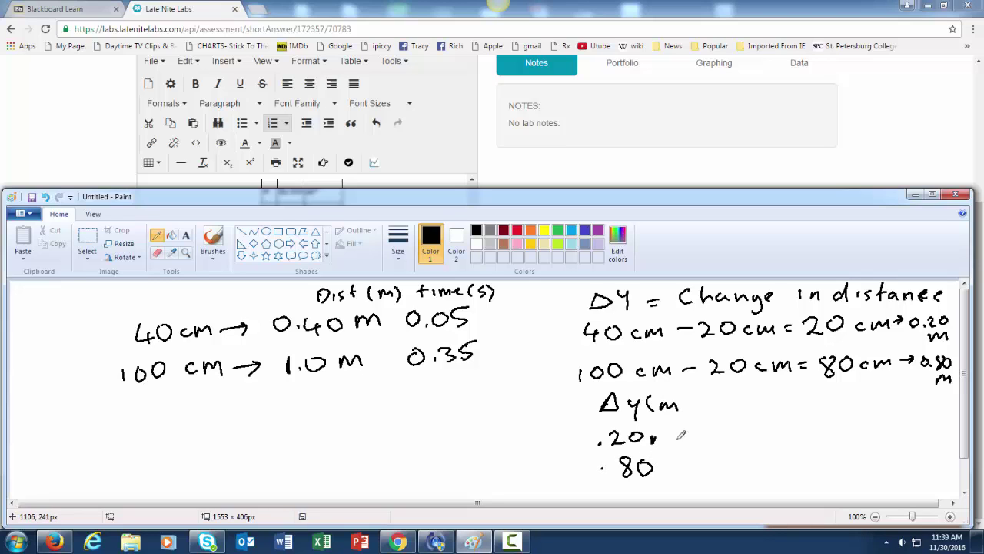
{"action": "mouse_move", "coordinate": [683, 390]}
{"action": "left_mouse_down"}
{"action": "mouse_move", "coordinate": [743, 387]}
{"action": "mouse_move", "coordinate": [749, 405]}
{"action": "mouse_move", "coordinate": [786, 394]}
{"action": "left_mouse_up"}
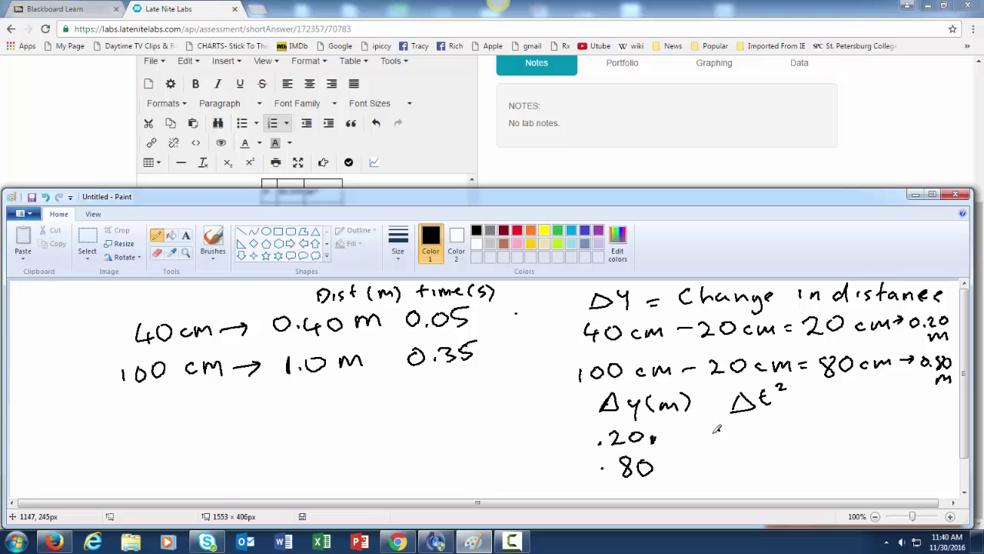
Write 0.05 × 0.05 = 0.0025 as the first Δt² value
{"action": "left_click", "coordinate": [731, 436]}
{"action": "mouse_move", "coordinate": [717, 428]}
{"action": "left_mouse_down"}
{"action": "mouse_move", "coordinate": [757, 438]}
{"action": "mouse_move", "coordinate": [769, 422]}
{"action": "mouse_move", "coordinate": [796, 439]}
{"action": "mouse_move", "coordinate": [818, 428]}
{"action": "mouse_move", "coordinate": [831, 437]}
{"action": "mouse_move", "coordinate": [839, 424]}
{"action": "mouse_move", "coordinate": [867, 430]}
{"action": "mouse_move", "coordinate": [875, 418]}
{"action": "mouse_move", "coordinate": [894, 430]}
{"action": "mouse_move", "coordinate": [899, 421]}
{"action": "left_mouse_up"}
{"action": "left_click", "coordinate": [807, 435]}
{"action": "left_click", "coordinate": [886, 435]}
{"action": "mouse_move", "coordinate": [916, 421]}
{"action": "left_mouse_down"}
{"action": "mouse_move", "coordinate": [911, 430]}
{"action": "mouse_move", "coordinate": [918, 421]}
{"action": "mouse_move", "coordinate": [940, 430]}
{"action": "mouse_move", "coordinate": [959, 411]}
{"action": "left_mouse_up"}
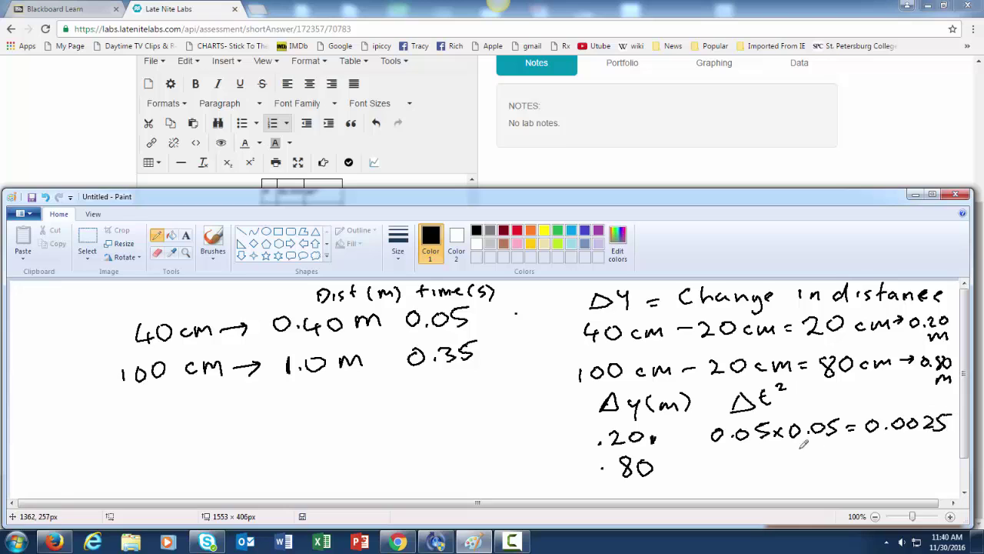
Write 0.35 × 0.35 = 0.1225 and label the column Δt² (s²)
{"action": "left_click_drag", "start_coordinate": [716, 459], "coordinate": [761, 470]}
{"action": "left_click", "coordinate": [731, 467]}
{"action": "left_click_drag", "start_coordinate": [772, 450], "coordinate": [776, 454]}
{"action": "mouse_move", "coordinate": [779, 456]}
{"action": "left_mouse_down"}
{"action": "mouse_move", "coordinate": [790, 467]}
{"action": "mouse_move", "coordinate": [779, 467]}
{"action": "mouse_move", "coordinate": [803, 457]}
{"action": "mouse_move", "coordinate": [833, 466]}
{"action": "left_mouse_up"}
{"action": "left_click", "coordinate": [820, 466]}
{"action": "left_click_drag", "start_coordinate": [834, 454], "coordinate": [858, 453]}
{"action": "mouse_move", "coordinate": [845, 461]}
{"action": "left_mouse_down"}
{"action": "mouse_move", "coordinate": [874, 452]}
{"action": "mouse_move", "coordinate": [923, 464]}
{"action": "left_mouse_up"}
{"action": "left_click", "coordinate": [877, 463]}
{"action": "left_click_drag", "start_coordinate": [927, 452], "coordinate": [938, 451]}
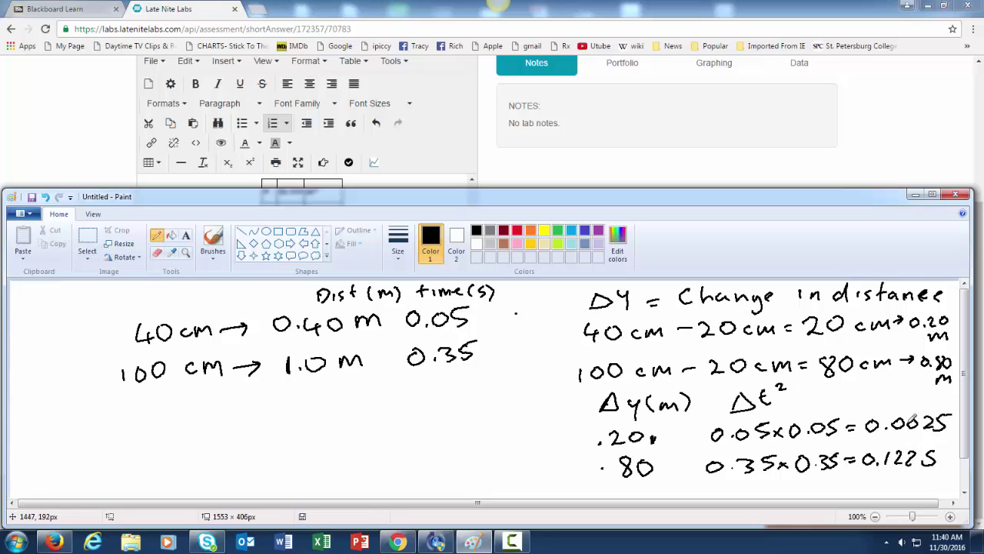
{"action": "left_click_drag", "start_coordinate": [938, 446], "coordinate": [950, 441]}
{"action": "mouse_move", "coordinate": [804, 384]}
{"action": "left_mouse_down"}
{"action": "mouse_move", "coordinate": [803, 401]}
{"action": "mouse_move", "coordinate": [825, 379]}
{"action": "mouse_move", "coordinate": [840, 401]}
{"action": "left_mouse_up"}
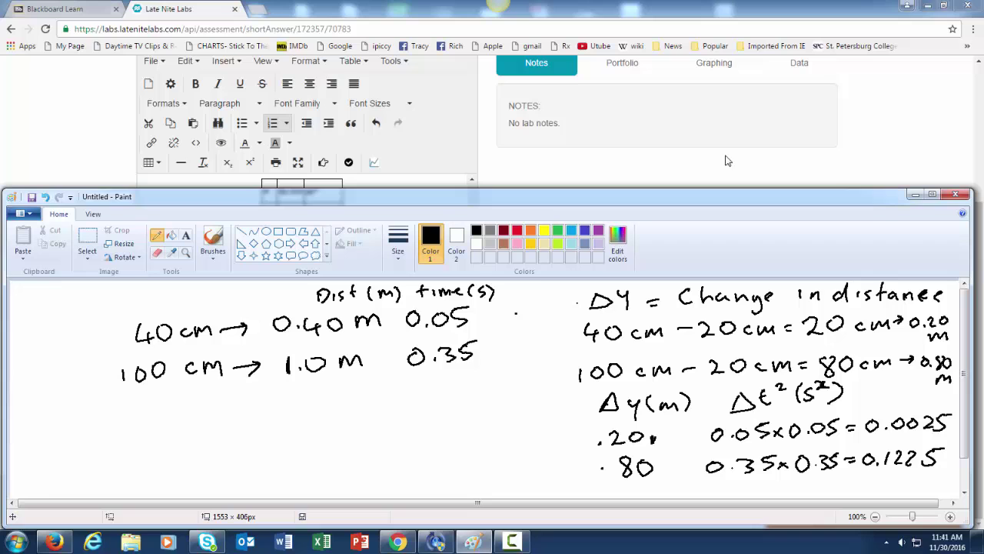
Scroll to question 4 in the assignment and open its blank chart in the Graphing tool
{"action": "left_click", "coordinate": [629, 167]}
{"action": "scroll", "coordinate": [451, 208], "scroll_direction": "down", "scroll_amount": 6}
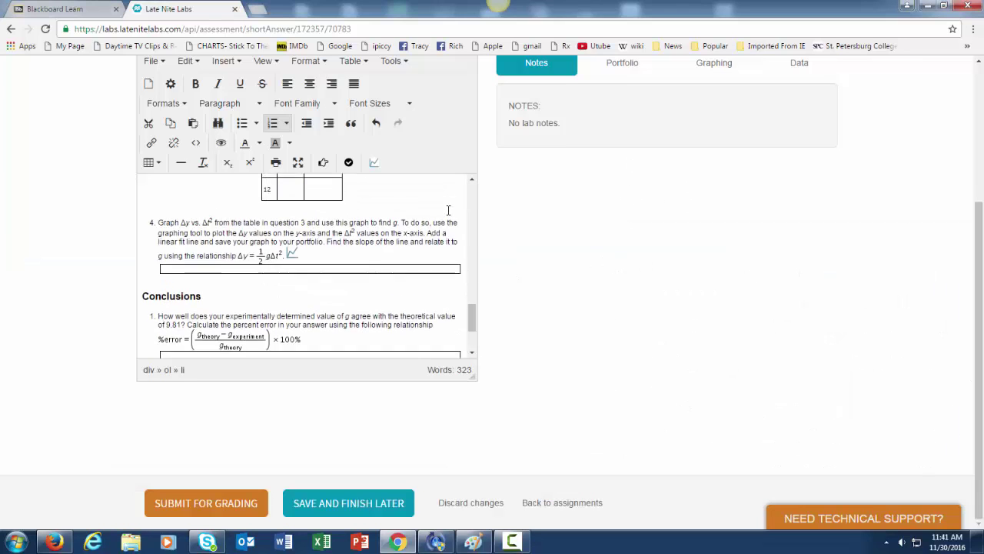
{"action": "scroll", "coordinate": [401, 236], "scroll_direction": "up", "scroll_amount": 5}
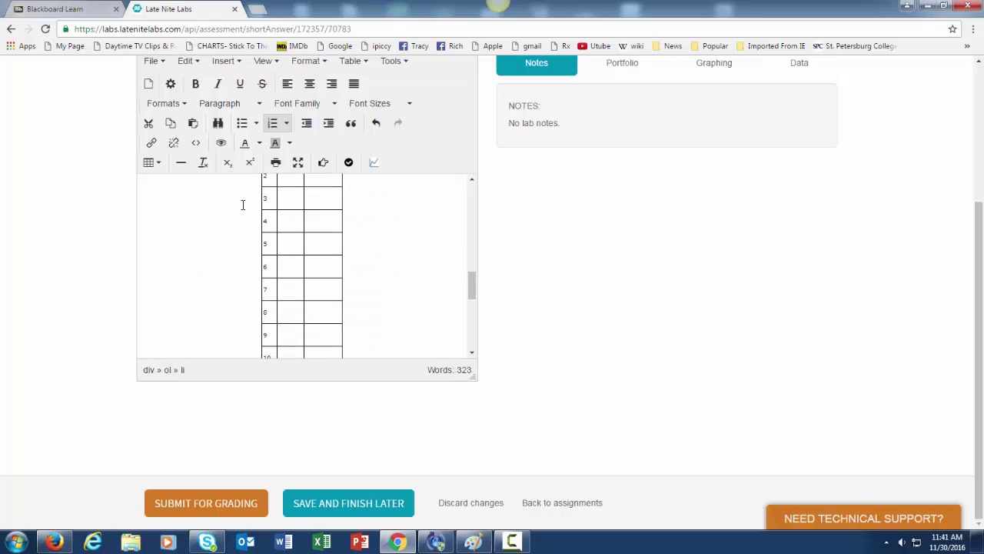
{"action": "scroll", "coordinate": [314, 241], "scroll_direction": "up", "scroll_amount": 2}
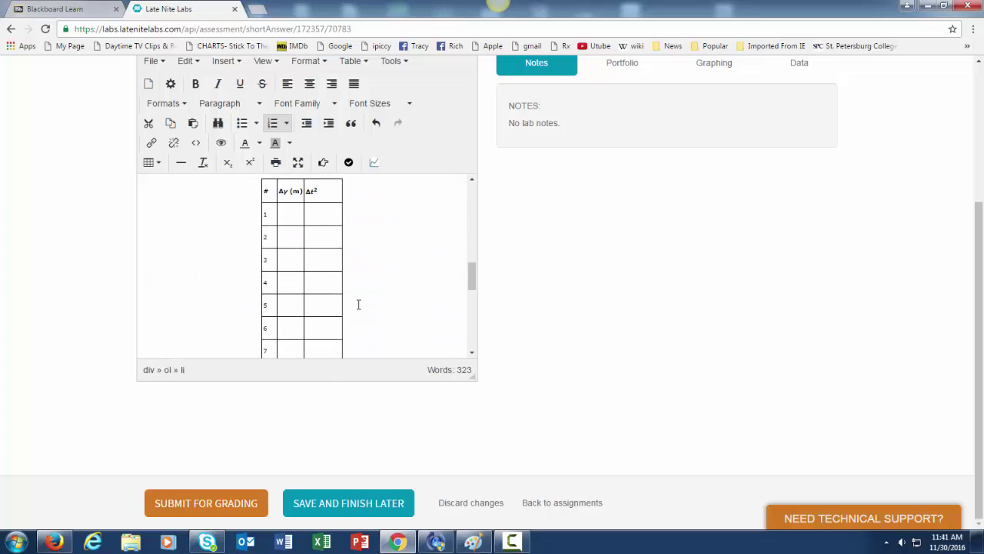
{"action": "scroll", "coordinate": [315, 286], "scroll_direction": "down", "scroll_amount": 3}
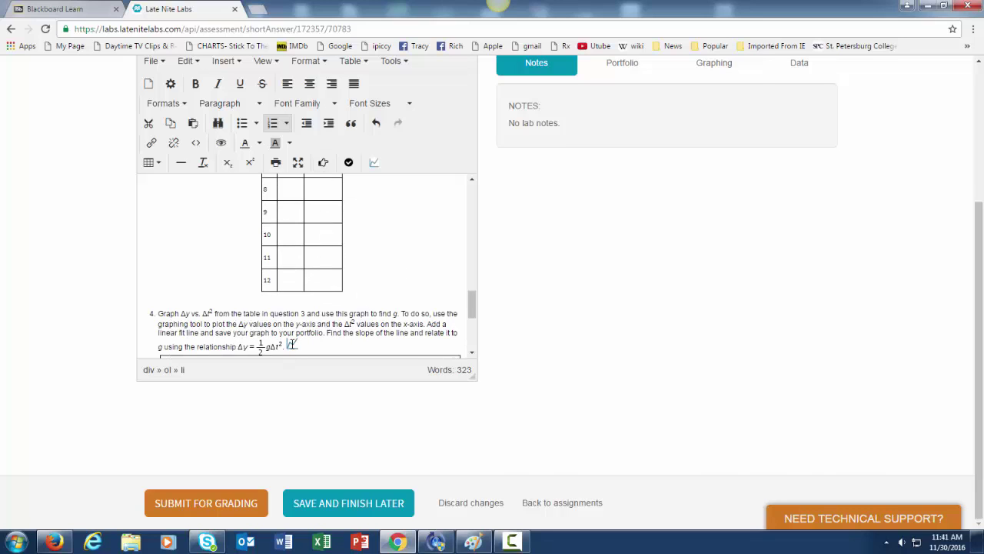
{"action": "left_click", "coordinate": [291, 345]}
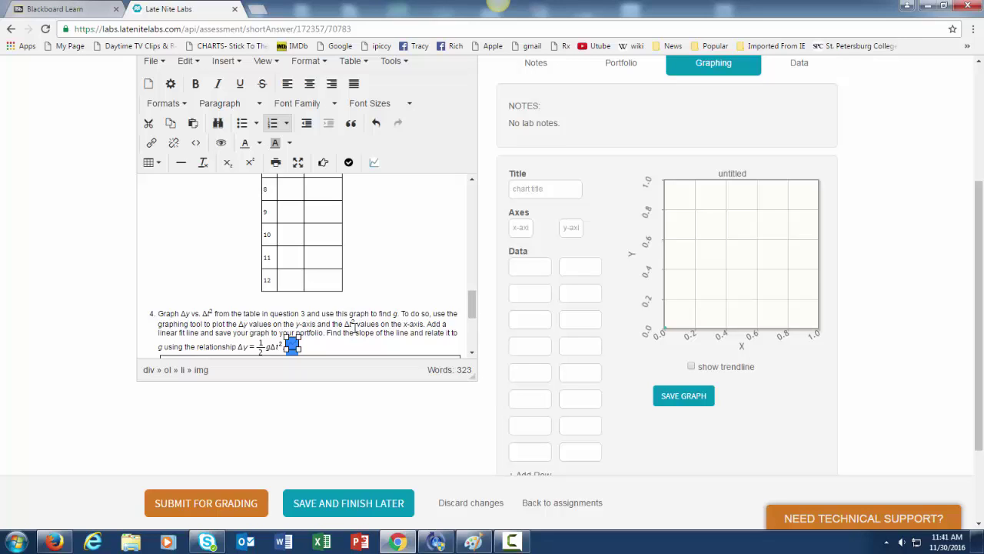
Check the Paint notes and enter the first data point, Δt² 0.0025 with Δy 0.20
{"action": "left_click", "coordinate": [575, 270]}
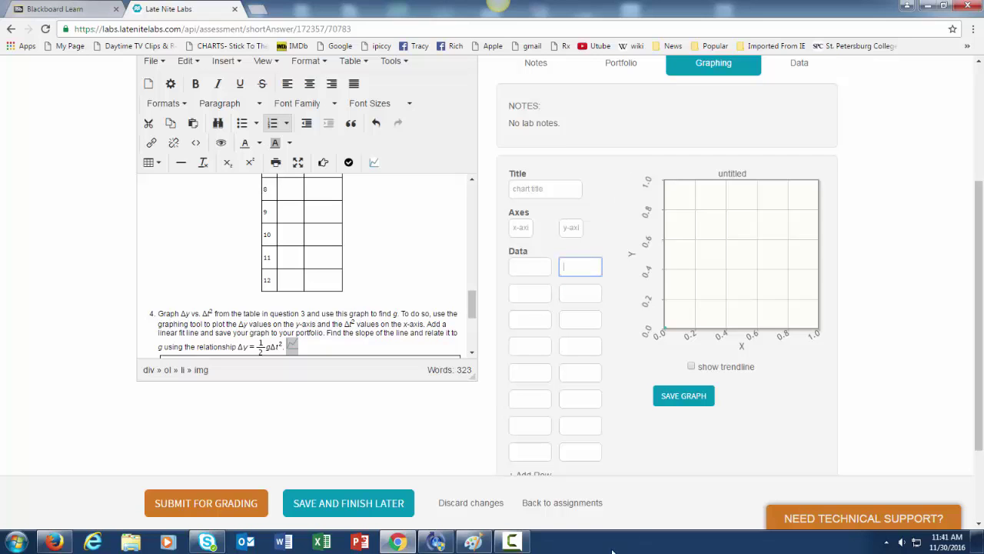
{"action": "left_click", "coordinate": [473, 541]}
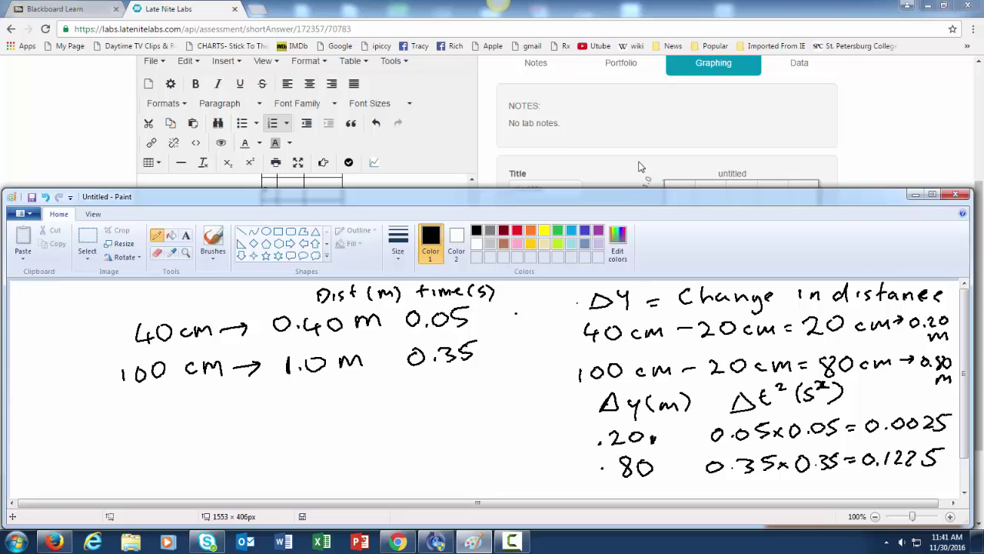
{"action": "left_click", "coordinate": [602, 167]}
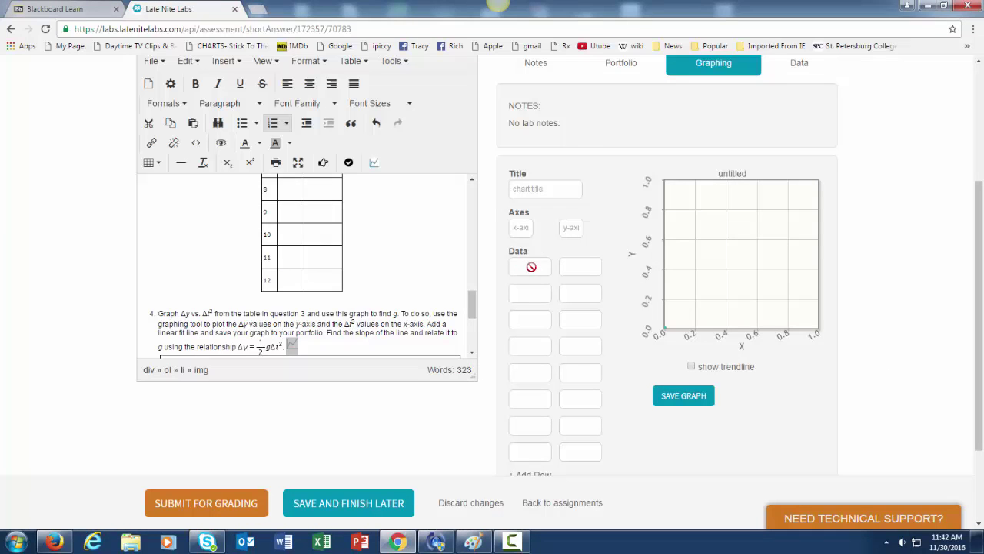
{"action": "left_click", "coordinate": [530, 266]}
{"action": "left_click", "coordinate": [581, 267]}
Enter the point 0.1225 / 0.80, plot both, and show the trendline with slope 5.000
{"action": "left_click", "coordinate": [532, 294]}
{"action": "type", "text": "."}
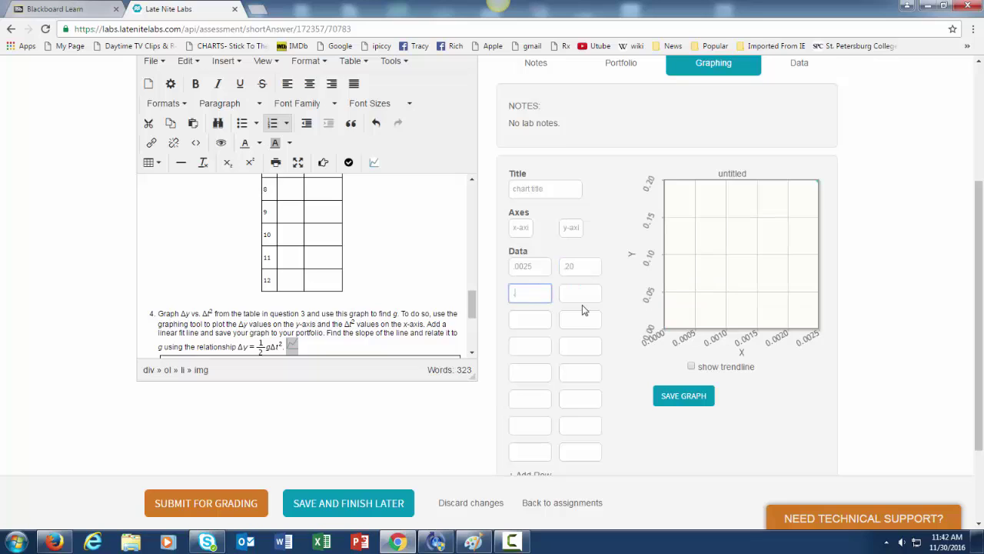
{"action": "type", "text": "1225"}
{"action": "left_click", "coordinate": [578, 296]}
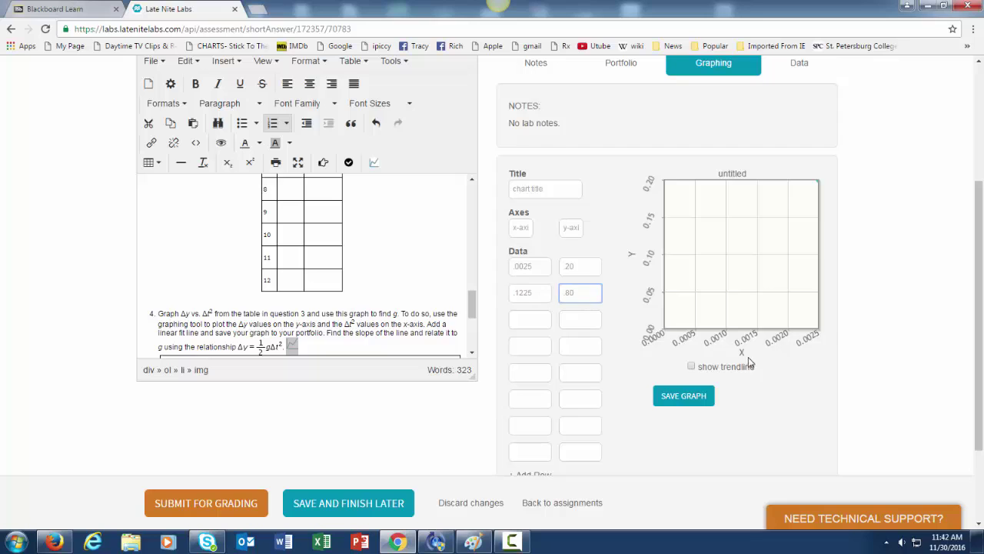
{"action": "left_click", "coordinate": [627, 367]}
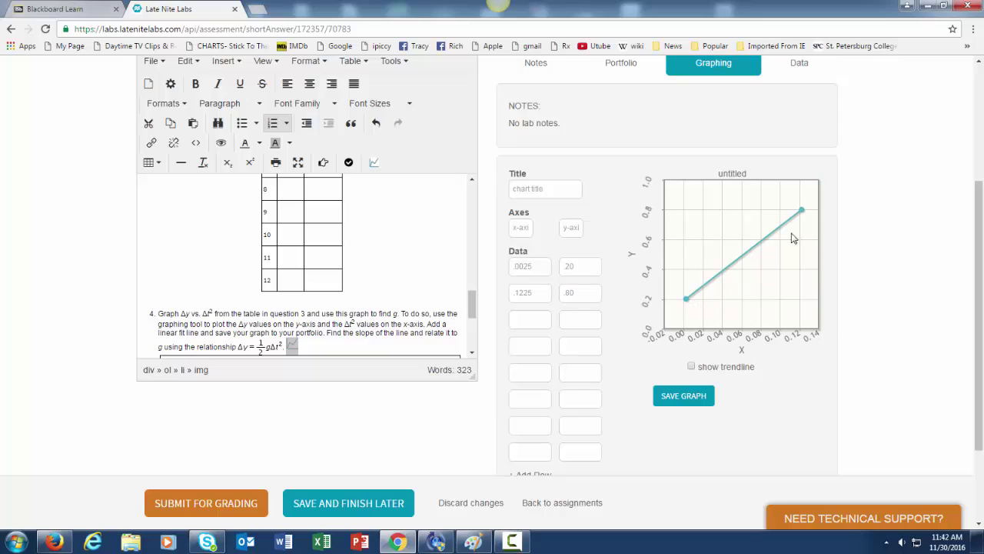
{"action": "left_click", "coordinate": [691, 368]}
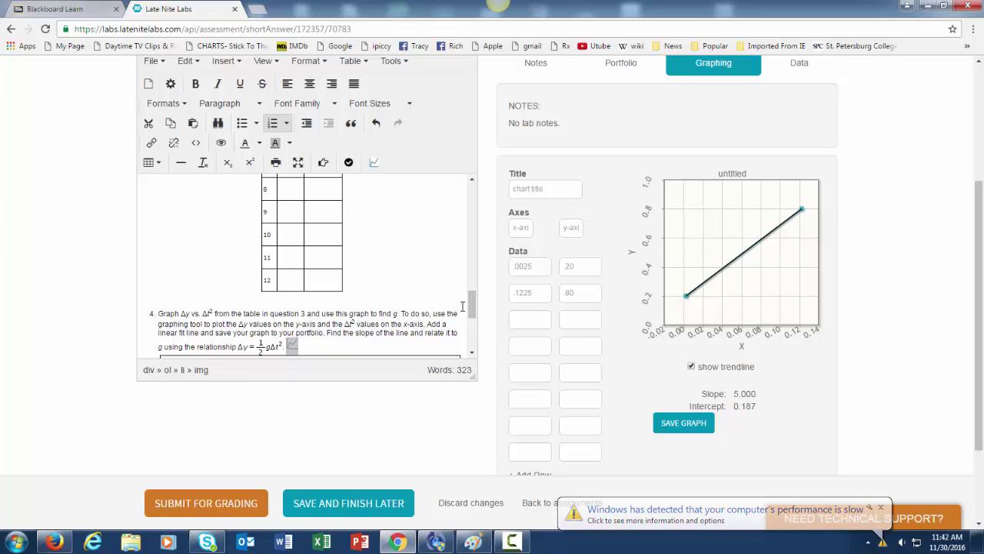
Select the whole Paint canvas with Ctrl+A and delete the old distance and time calculations
{"action": "left_click_drag", "start_coordinate": [473, 308], "coordinate": [412, 311]}
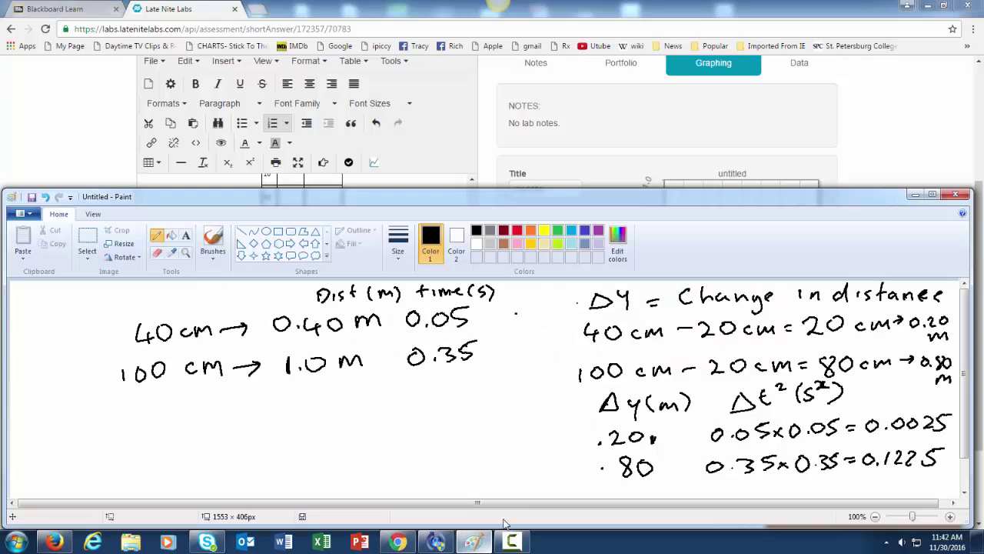
{"action": "left_click", "coordinate": [473, 541]}
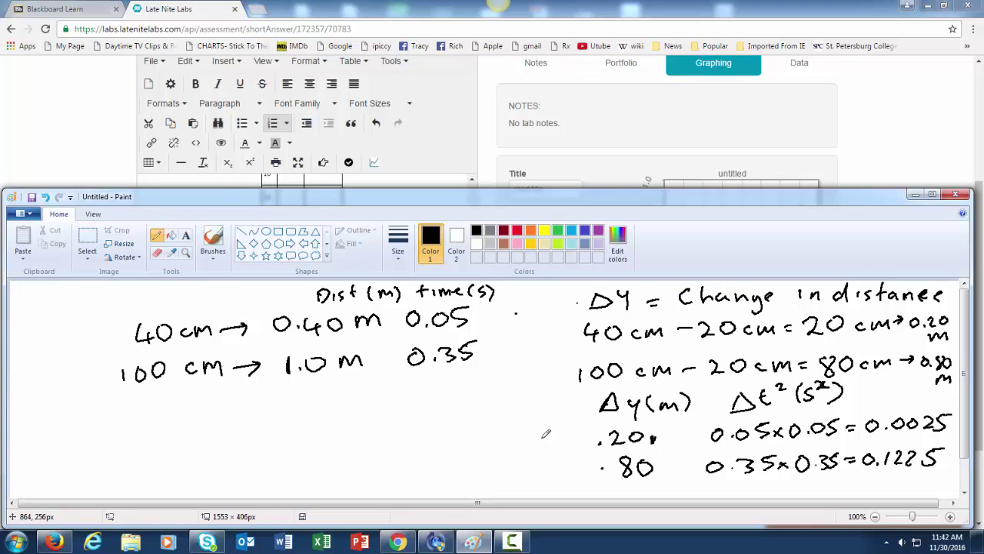
{"action": "left_click", "coordinate": [595, 171]}
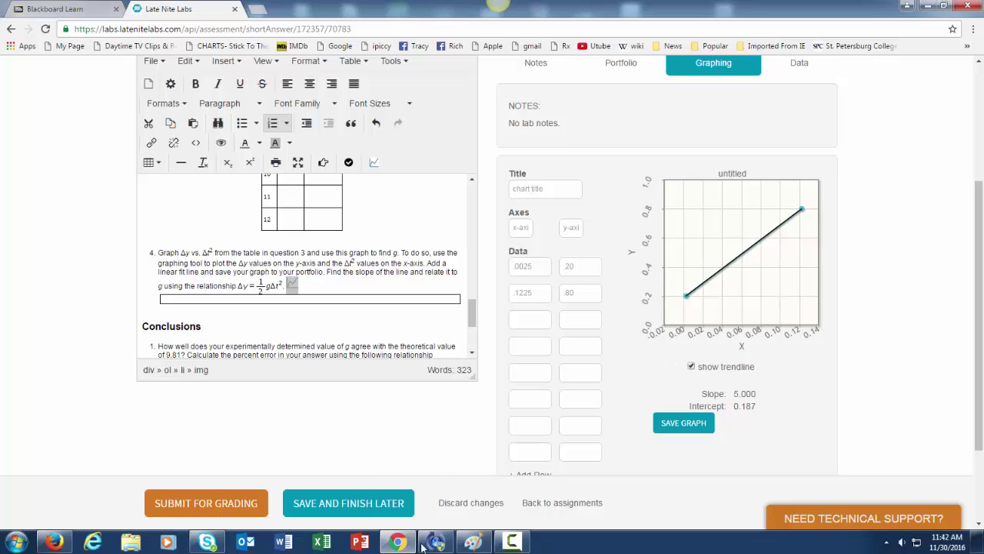
{"action": "left_click", "coordinate": [473, 542]}
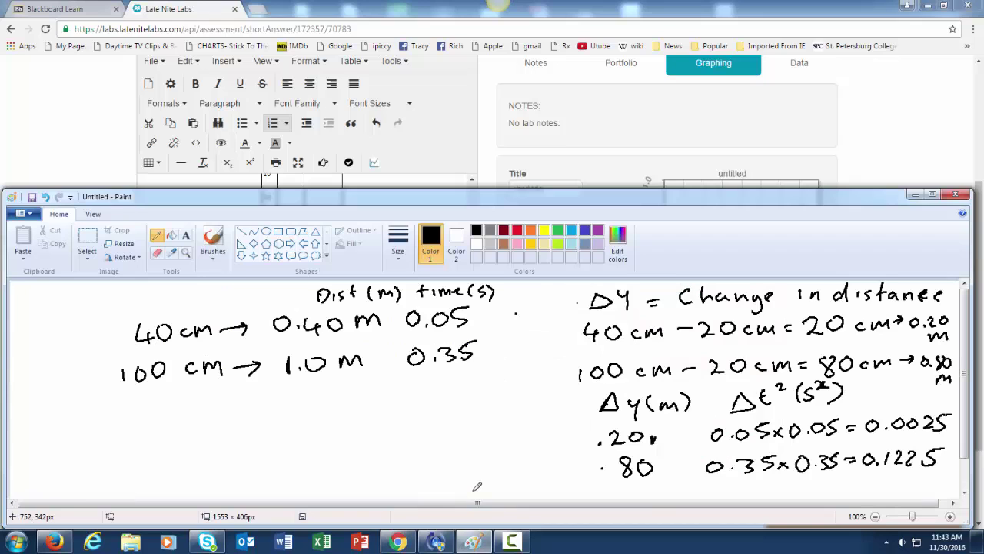
{"action": "key", "text": "ctrl+a"}
{"action": "key", "text": "Delete"}
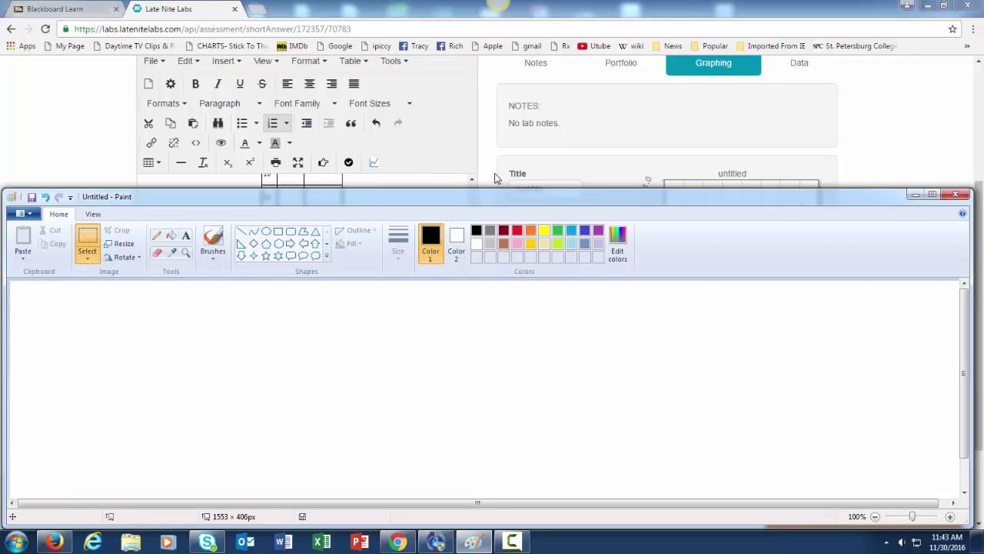
Check the lab graph behind the notes, then bring the blank Paint canvas back to the front
{"action": "left_click_drag", "start_coordinate": [607, 188], "coordinate": [607, 250]}
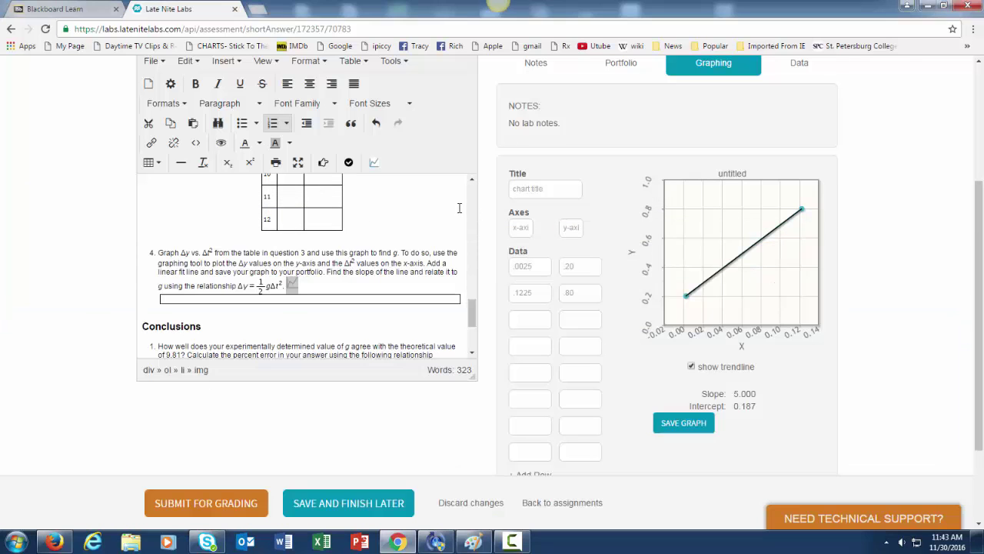
{"action": "left_click", "coordinate": [464, 217]}
{"action": "scroll", "coordinate": [442, 219], "scroll_direction": "down", "scroll_amount": 2}
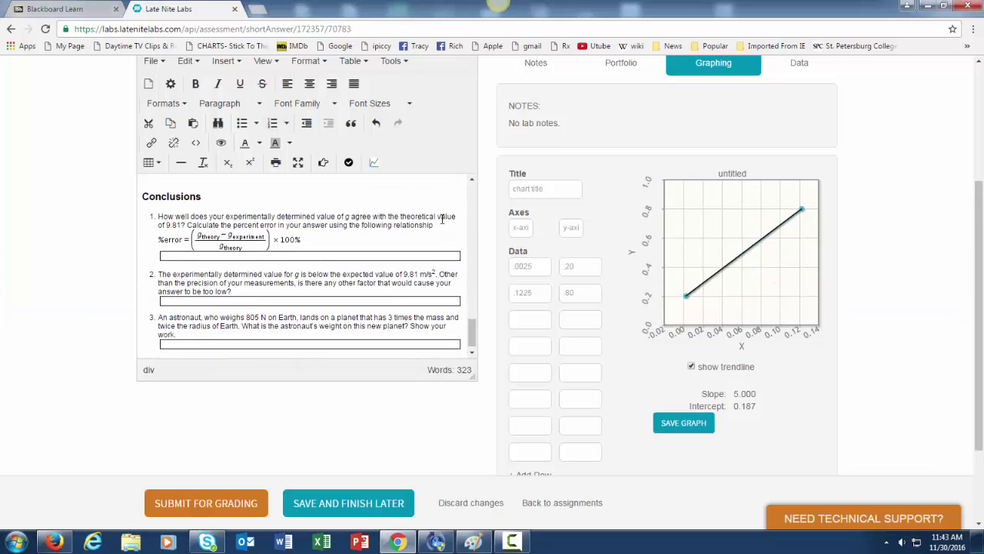
{"action": "scroll", "coordinate": [442, 219], "scroll_direction": "up", "scroll_amount": 1}
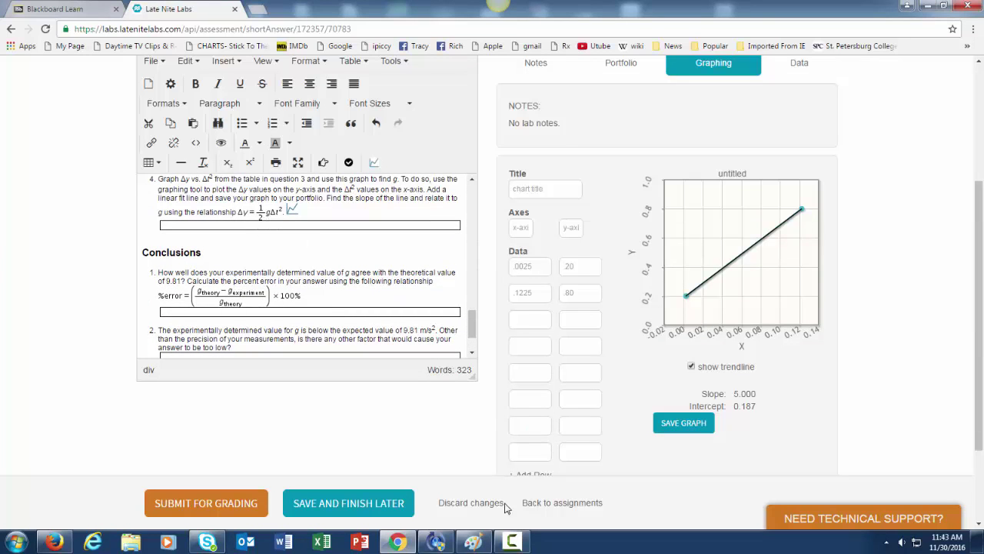
{"action": "left_click", "coordinate": [473, 541]}
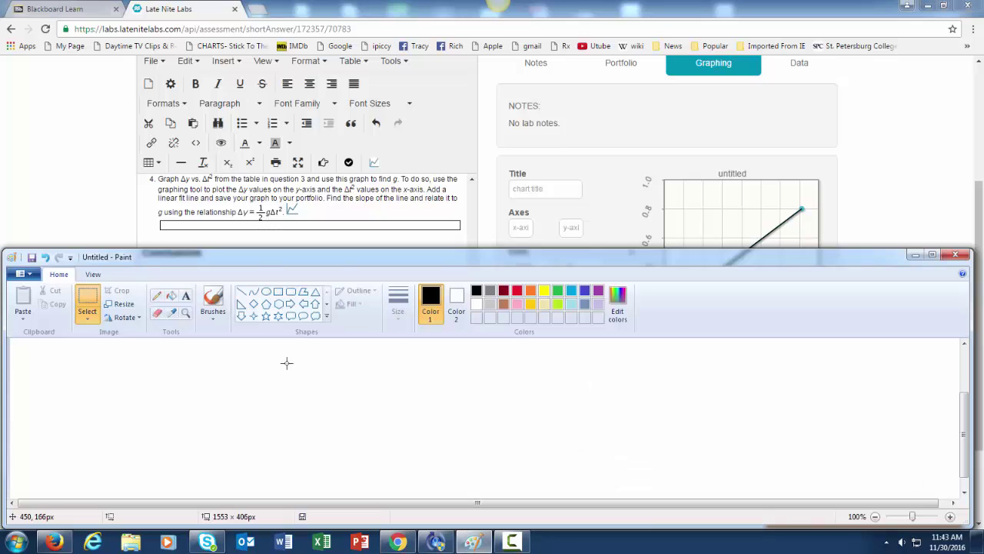
With the Pencil, handwrite the equation Δy = ½gΔt²
{"action": "left_click", "coordinate": [157, 295]}
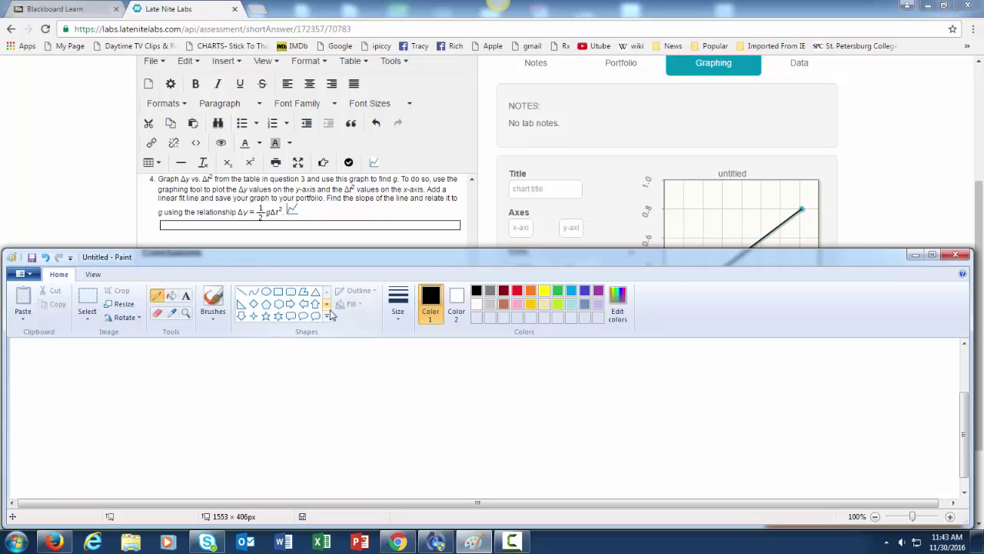
{"action": "mouse_move", "coordinate": [239, 392]}
{"action": "left_mouse_down"}
{"action": "mouse_move", "coordinate": [263, 390]}
{"action": "mouse_move", "coordinate": [246, 389]}
{"action": "mouse_move", "coordinate": [281, 383]}
{"action": "mouse_move", "coordinate": [281, 402]}
{"action": "mouse_move", "coordinate": [307, 382]}
{"action": "left_mouse_up"}
{"action": "mouse_move", "coordinate": [300, 386]}
{"action": "left_mouse_down"}
{"action": "mouse_move", "coordinate": [334, 385]}
{"action": "mouse_move", "coordinate": [330, 402]}
{"action": "mouse_move", "coordinate": [372, 406]}
{"action": "left_mouse_up"}
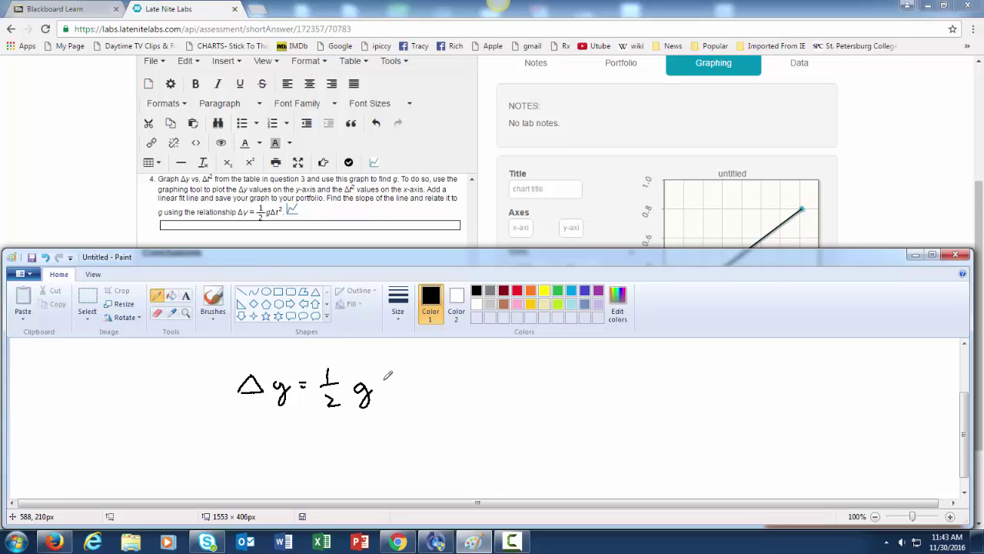
{"action": "mouse_move", "coordinate": [401, 372]}
{"action": "left_mouse_down"}
{"action": "mouse_move", "coordinate": [390, 391]}
{"action": "mouse_move", "coordinate": [401, 373]}
{"action": "mouse_move", "coordinate": [422, 389]}
{"action": "mouse_move", "coordinate": [455, 377]}
{"action": "left_mouse_up"}
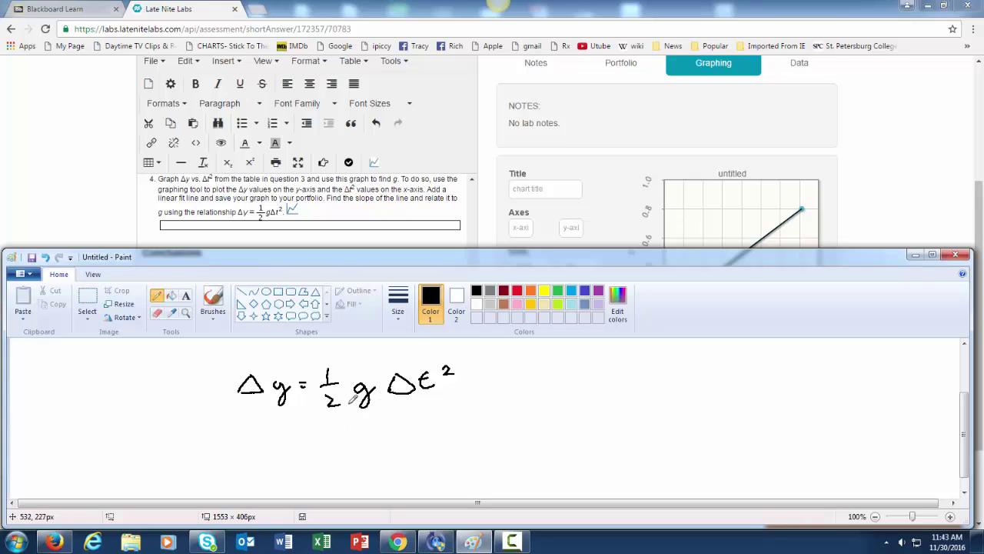
Write the second line 2Δy = gΔt² beneath the first equation
{"action": "left_click_drag", "start_coordinate": [233, 443], "coordinate": [256, 461]}
{"action": "mouse_move", "coordinate": [265, 460]}
{"action": "left_mouse_down"}
{"action": "mouse_move", "coordinate": [275, 435]}
{"action": "mouse_move", "coordinate": [266, 460]}
{"action": "left_mouse_up"}
{"action": "left_click_drag", "start_coordinate": [294, 439], "coordinate": [302, 469]}
{"action": "left_click_drag", "start_coordinate": [327, 444], "coordinate": [334, 443]}
{"action": "mouse_move", "coordinate": [326, 450]}
{"action": "left_mouse_down"}
{"action": "mouse_move", "coordinate": [360, 442]}
{"action": "mouse_move", "coordinate": [360, 469]}
{"action": "mouse_move", "coordinate": [393, 433]}
{"action": "mouse_move", "coordinate": [401, 450]}
{"action": "mouse_move", "coordinate": [421, 435]}
{"action": "left_mouse_up"}
{"action": "left_click_drag", "start_coordinate": [429, 432], "coordinate": [438, 440]}
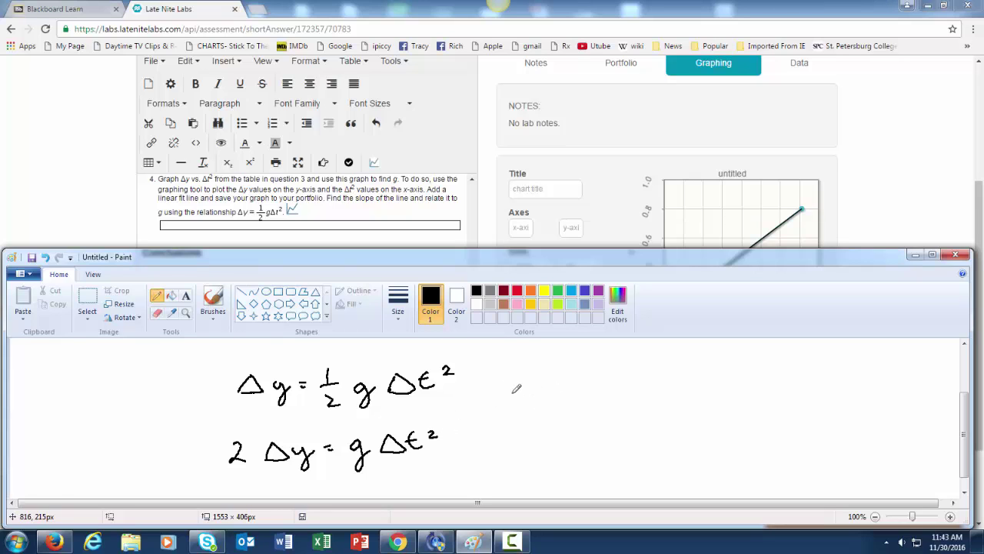
Write g = 2(Δy/Δt²), circle the fraction labelled '= slope', and return to the lab graph
{"action": "mouse_move", "coordinate": [517, 388]}
{"action": "left_mouse_down"}
{"action": "mouse_move", "coordinate": [529, 380]}
{"action": "mouse_move", "coordinate": [520, 412]}
{"action": "mouse_move", "coordinate": [550, 382]}
{"action": "left_mouse_up"}
{"action": "mouse_move", "coordinate": [542, 390]}
{"action": "left_mouse_down"}
{"action": "mouse_move", "coordinate": [591, 386]}
{"action": "mouse_move", "coordinate": [615, 366]}
{"action": "mouse_move", "coordinate": [623, 374]}
{"action": "mouse_move", "coordinate": [607, 381]}
{"action": "left_mouse_up"}
{"action": "mouse_move", "coordinate": [631, 366]}
{"action": "left_mouse_down"}
{"action": "mouse_move", "coordinate": [646, 391]}
{"action": "mouse_move", "coordinate": [653, 376]}
{"action": "mouse_move", "coordinate": [659, 383]}
{"action": "mouse_move", "coordinate": [610, 403]}
{"action": "mouse_move", "coordinate": [618, 394]}
{"action": "mouse_move", "coordinate": [618, 406]}
{"action": "mouse_move", "coordinate": [641, 406]}
{"action": "mouse_move", "coordinate": [666, 399]}
{"action": "left_mouse_up"}
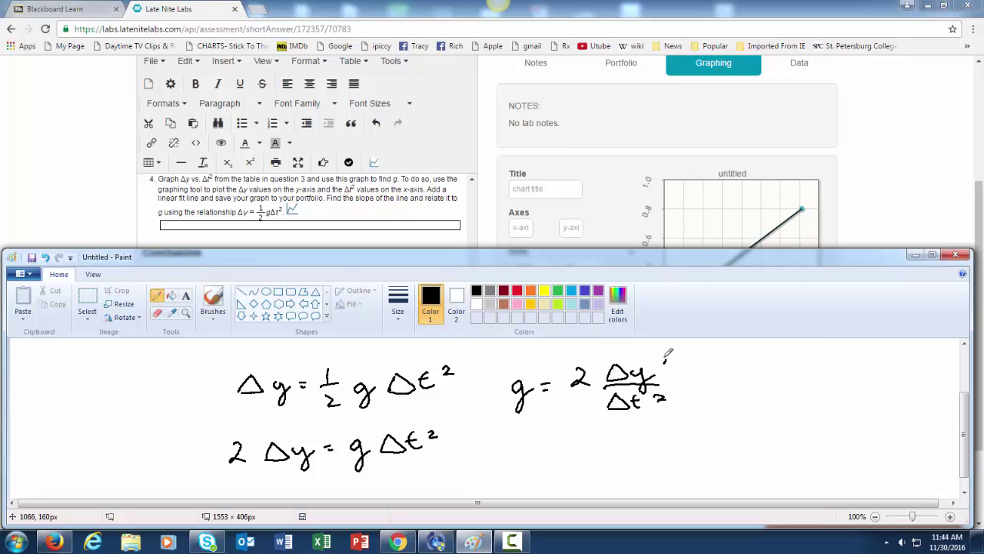
{"action": "mouse_move", "coordinate": [665, 358]}
{"action": "left_mouse_down"}
{"action": "mouse_move", "coordinate": [609, 367]}
{"action": "mouse_move", "coordinate": [595, 382]}
{"action": "mouse_move", "coordinate": [598, 410]}
{"action": "mouse_move", "coordinate": [631, 422]}
{"action": "mouse_move", "coordinate": [666, 408]}
{"action": "mouse_move", "coordinate": [678, 386]}
{"action": "mouse_move", "coordinate": [663, 354]}
{"action": "left_mouse_up"}
{"action": "left_click_drag", "start_coordinate": [690, 384], "coordinate": [701, 383]}
{"action": "mouse_move", "coordinate": [689, 389]}
{"action": "left_mouse_down"}
{"action": "mouse_move", "coordinate": [727, 388]}
{"action": "mouse_move", "coordinate": [749, 369]}
{"action": "mouse_move", "coordinate": [795, 377]}
{"action": "mouse_move", "coordinate": [803, 389]}
{"action": "left_mouse_up"}
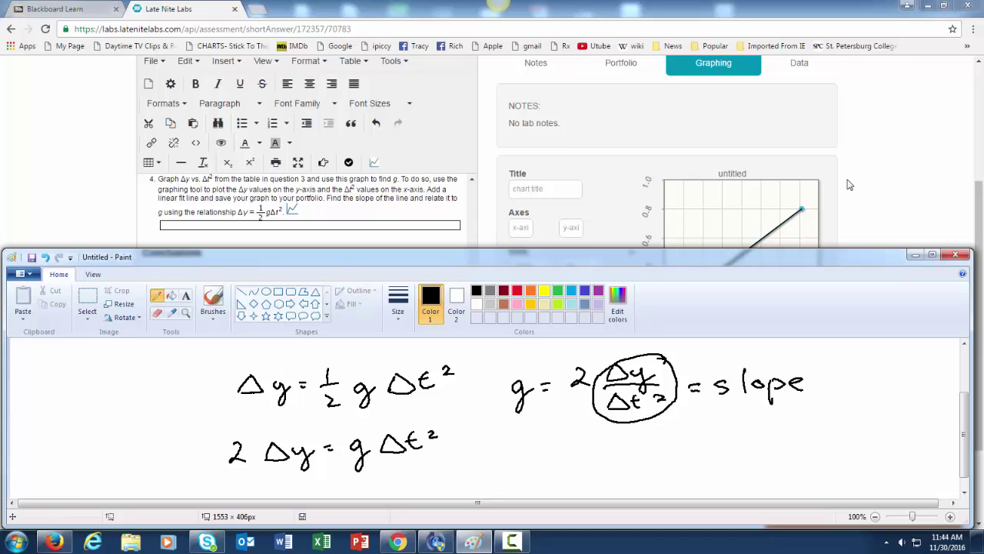
{"action": "left_click", "coordinate": [605, 173]}
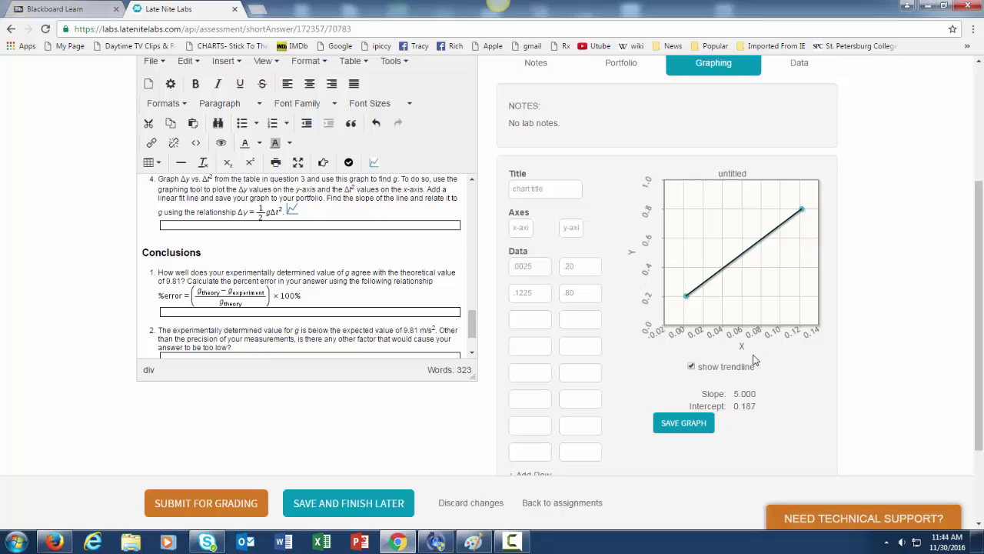
{"action": "left_click", "coordinate": [473, 542]}
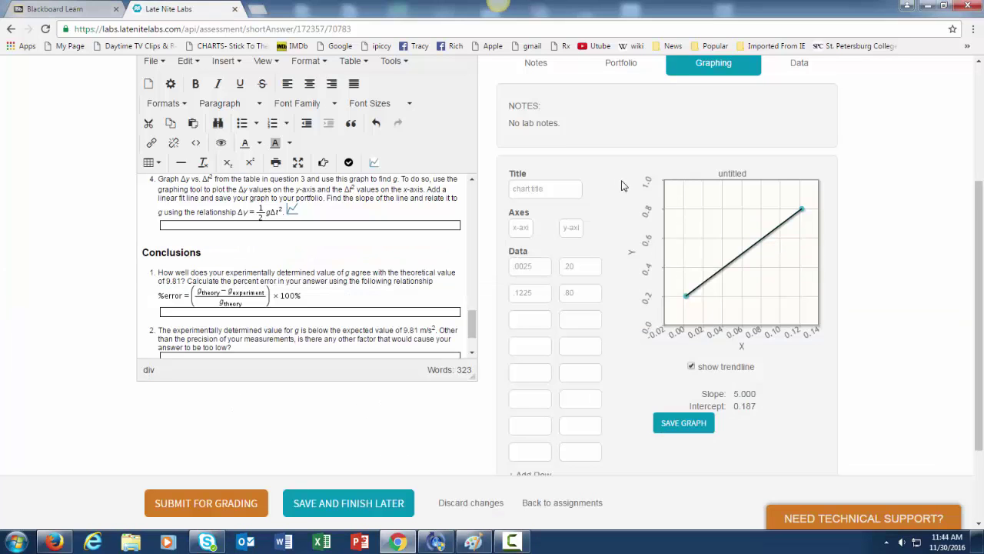
{"action": "left_click", "coordinate": [623, 184]}
{"action": "mouse_move", "coordinate": [509, 545]}
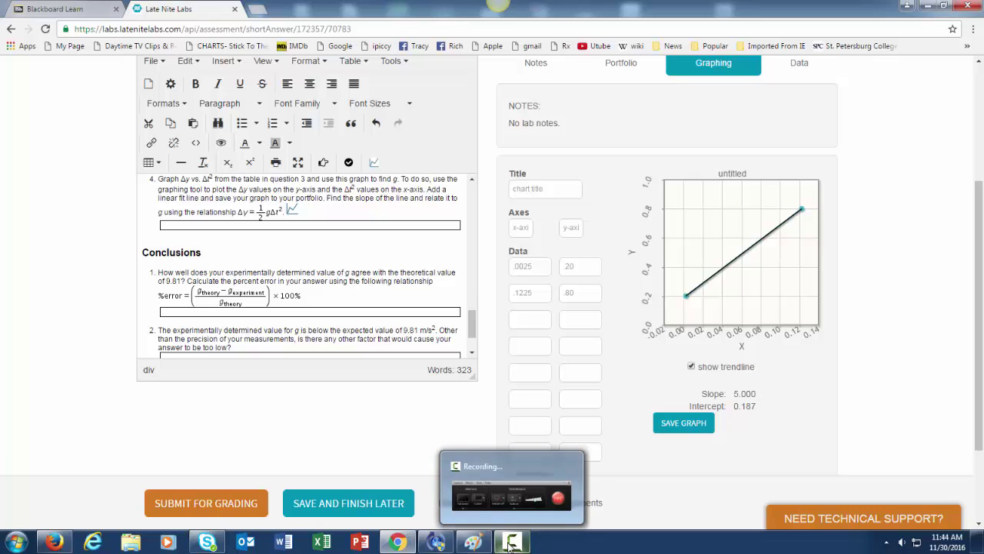
{"action": "left_click", "coordinate": [527, 507]}
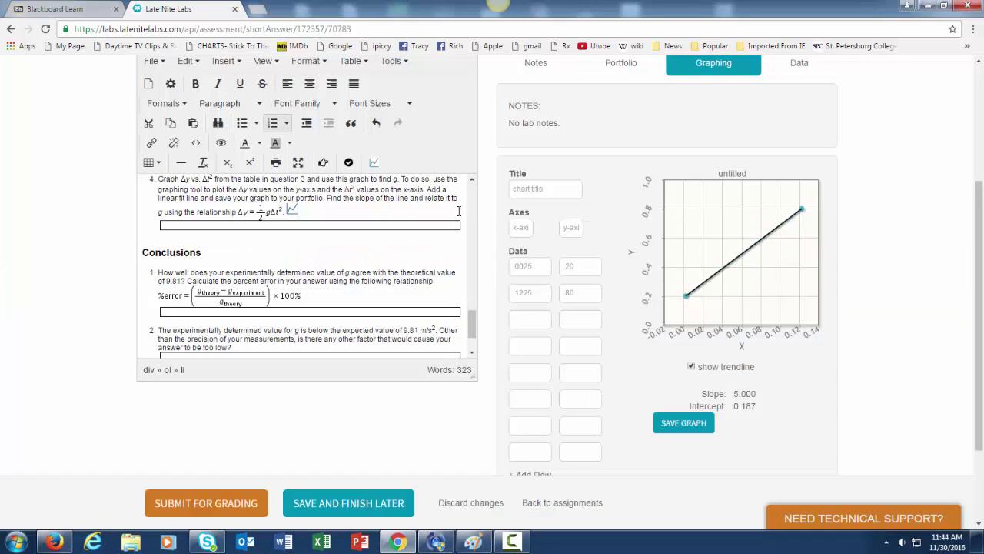
{"action": "left_click", "coordinate": [461, 212]}
{"action": "scroll", "coordinate": [392, 220], "scroll_direction": "down", "scroll_amount": 1}
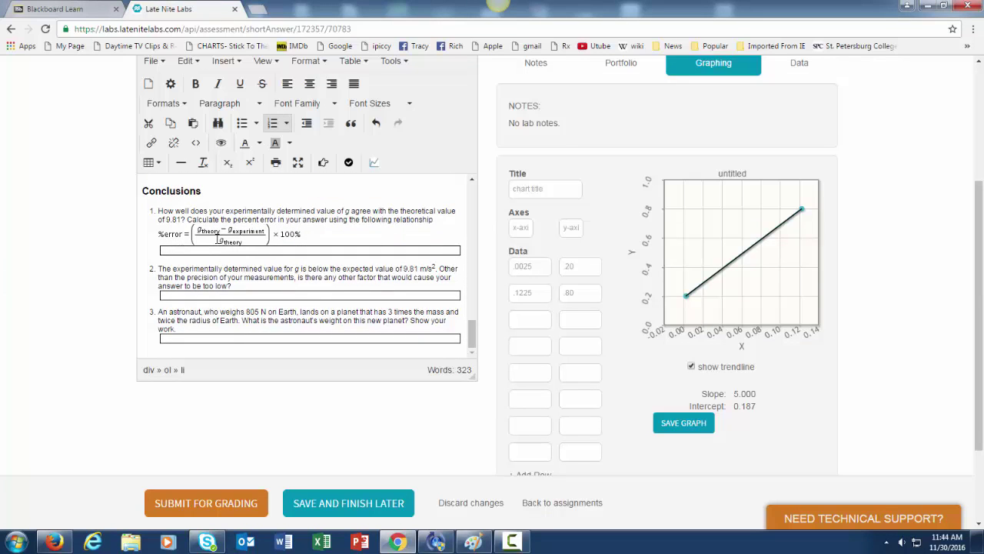
{"action": "scroll", "coordinate": [331, 243], "scroll_direction": "up", "scroll_amount": 2}
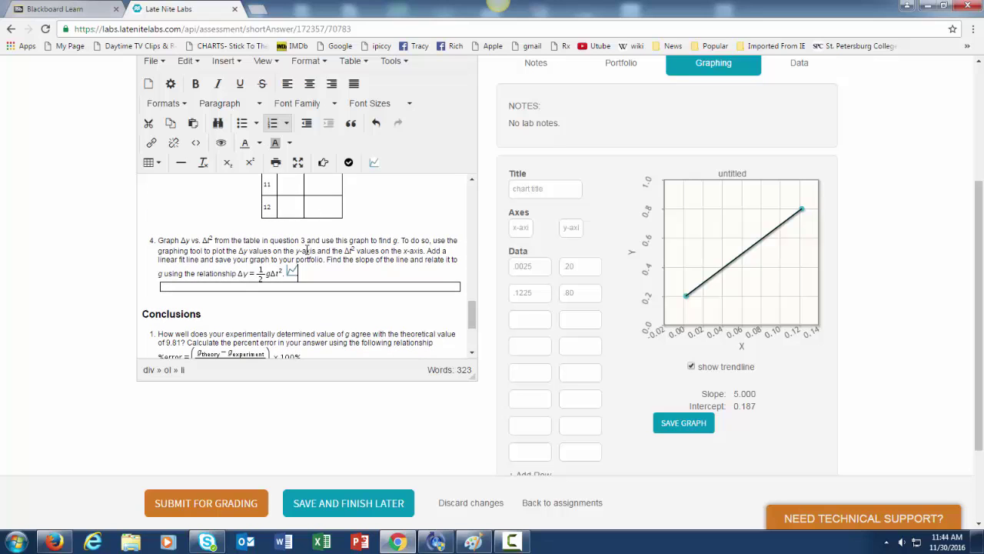
{"action": "scroll", "coordinate": [310, 246], "scroll_direction": "down", "scroll_amount": 2}
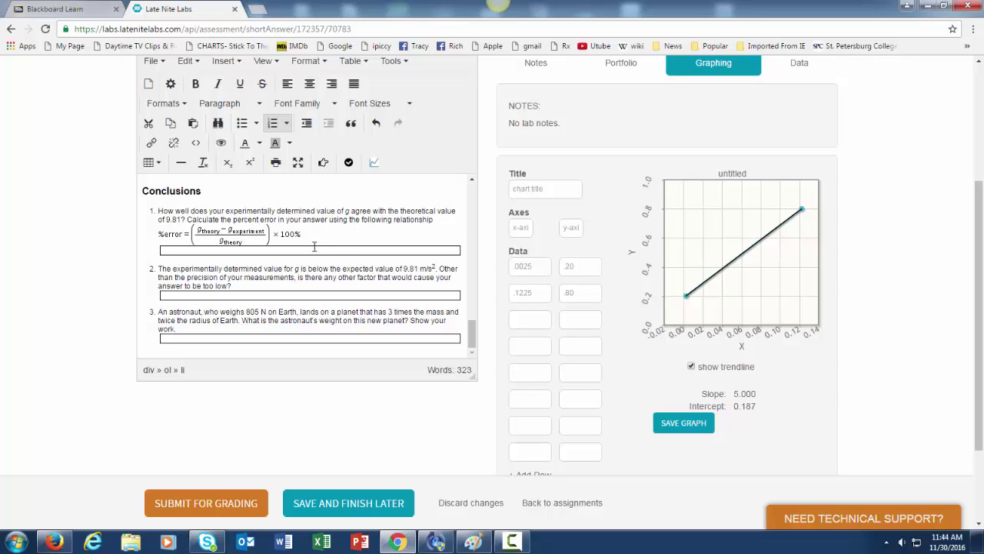
{"action": "scroll", "coordinate": [313, 247], "scroll_direction": "up", "scroll_amount": 4}
{"action": "scroll", "coordinate": [313, 247], "scroll_direction": "down", "scroll_amount": 4}
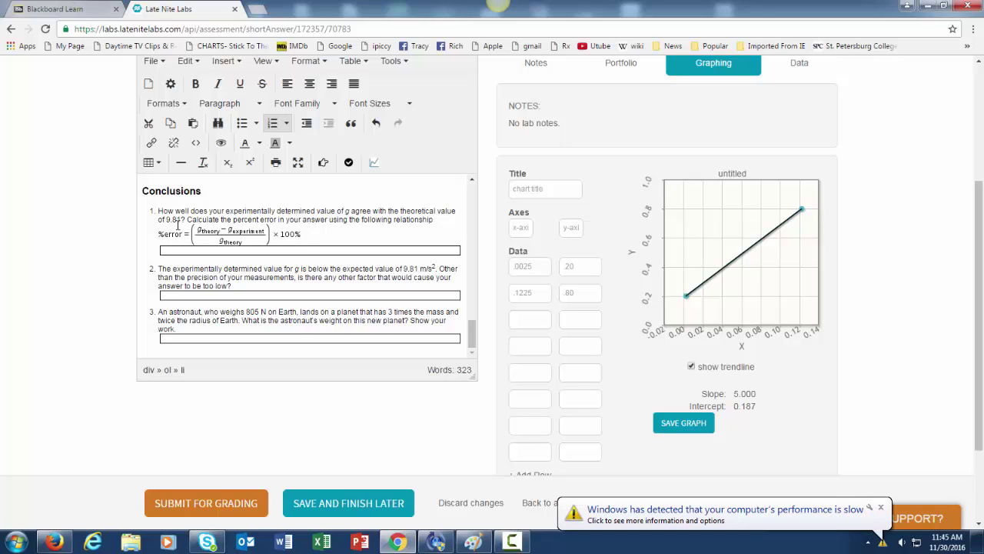
Dismiss the slow-performance notification
{"action": "left_click", "coordinate": [881, 507]}
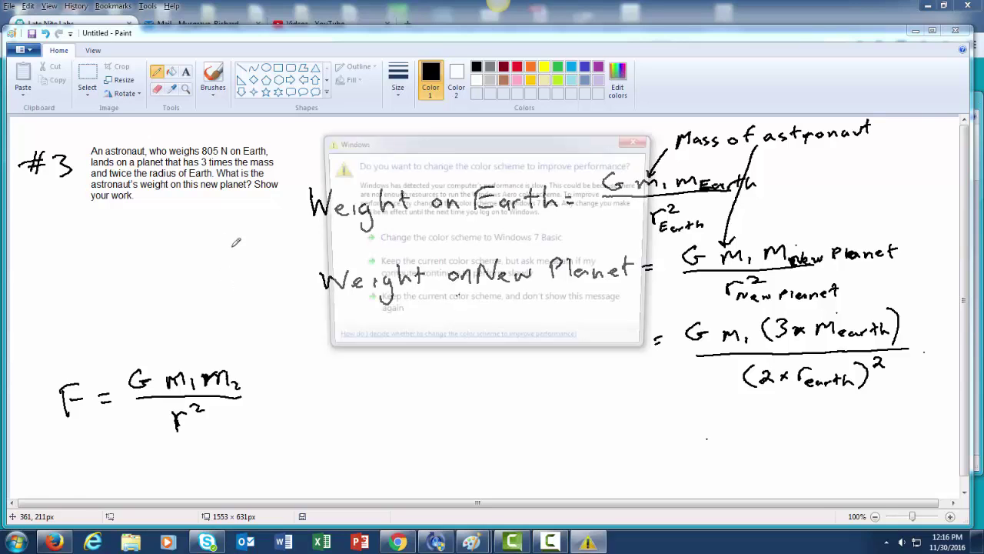
Pencil a planet circle with an astronaut on top, a centre dot, and a radius arrow r to the centre
{"action": "left_click", "coordinate": [639, 139]}
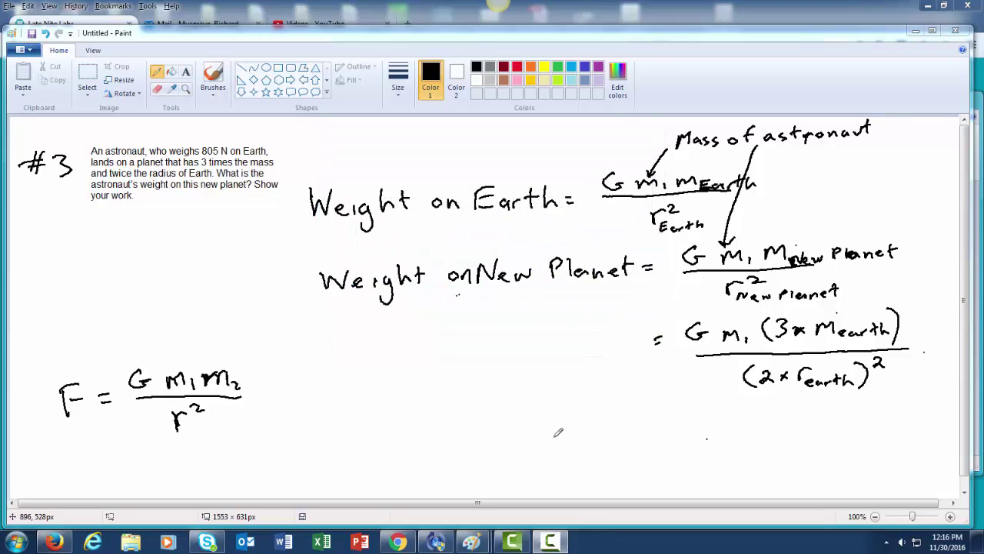
{"action": "mouse_move", "coordinate": [468, 367]}
{"action": "left_mouse_down"}
{"action": "mouse_move", "coordinate": [401, 403]}
{"action": "mouse_move", "coordinate": [458, 467]}
{"action": "mouse_move", "coordinate": [526, 419]}
{"action": "mouse_move", "coordinate": [499, 364]}
{"action": "mouse_move", "coordinate": [456, 357]}
{"action": "left_mouse_up"}
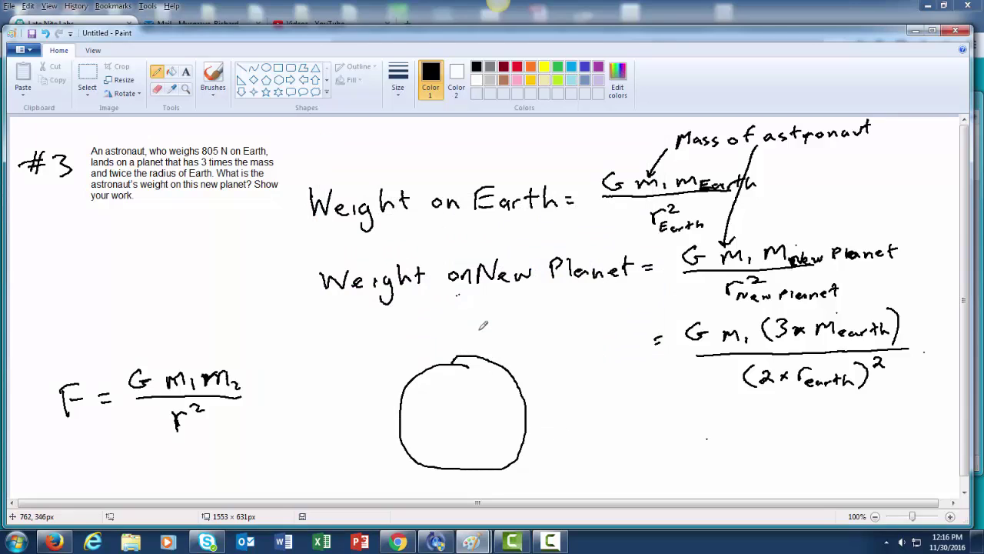
{"action": "mouse_move", "coordinate": [478, 316]}
{"action": "left_mouse_down"}
{"action": "mouse_move", "coordinate": [484, 308]}
{"action": "mouse_move", "coordinate": [487, 351]}
{"action": "mouse_move", "coordinate": [497, 335]}
{"action": "left_mouse_up"}
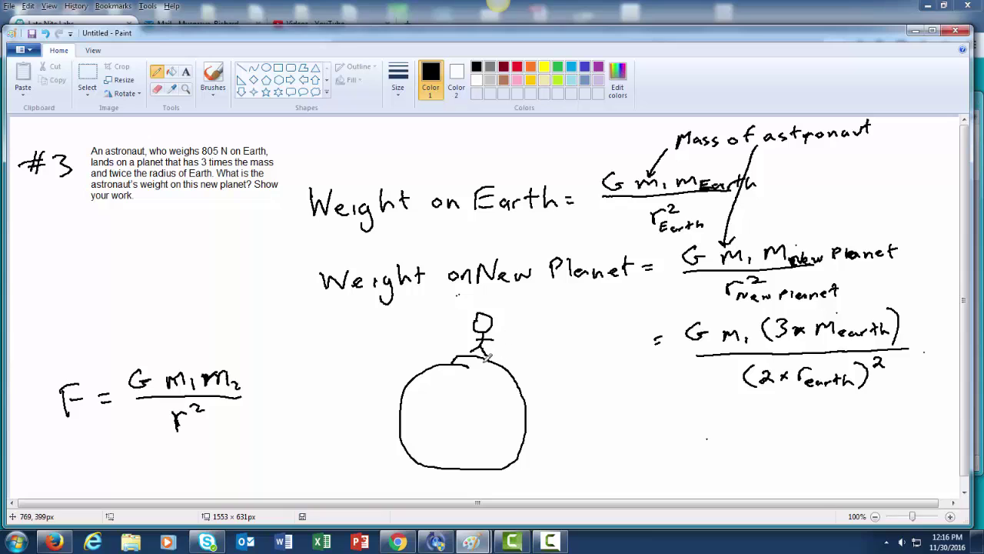
{"action": "left_click_drag", "start_coordinate": [468, 411], "coordinate": [468, 411]}
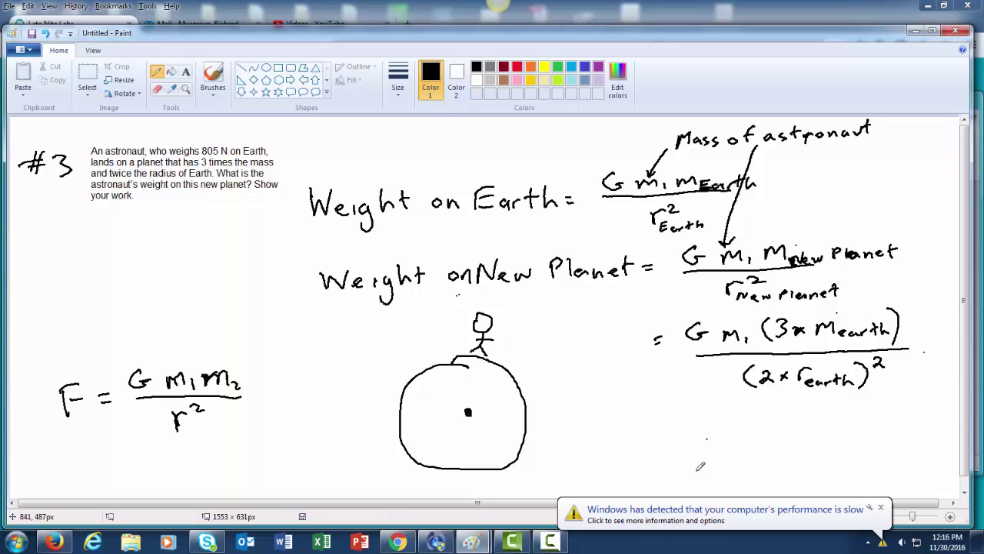
{"action": "left_click", "coordinate": [881, 509]}
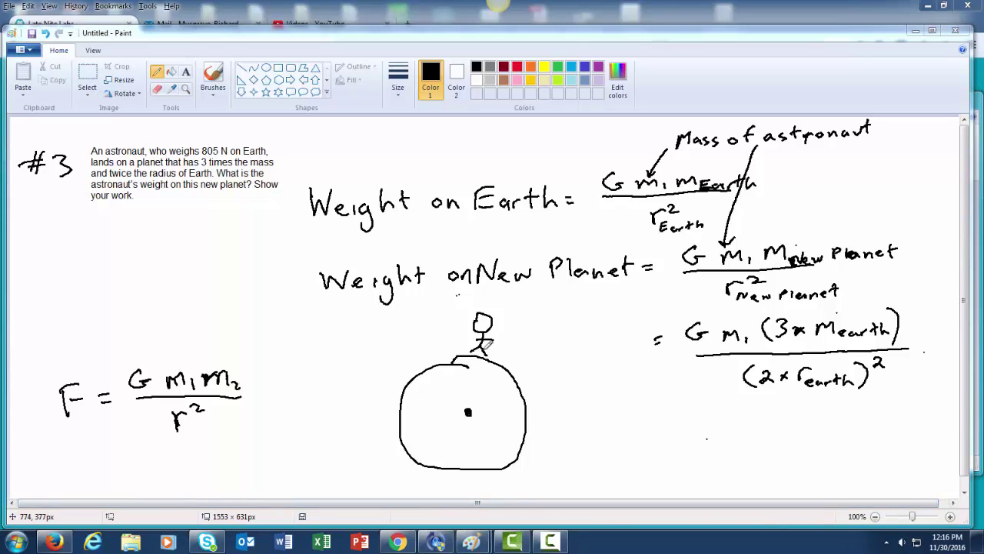
{"action": "left_click_drag", "start_coordinate": [477, 366], "coordinate": [468, 412]}
{"action": "mouse_move", "coordinate": [484, 352]}
{"action": "left_mouse_down"}
{"action": "mouse_move", "coordinate": [466, 355]}
{"action": "mouse_move", "coordinate": [492, 355]}
{"action": "mouse_move", "coordinate": [479, 376]}
{"action": "mouse_move", "coordinate": [490, 376]}
{"action": "left_mouse_up"}
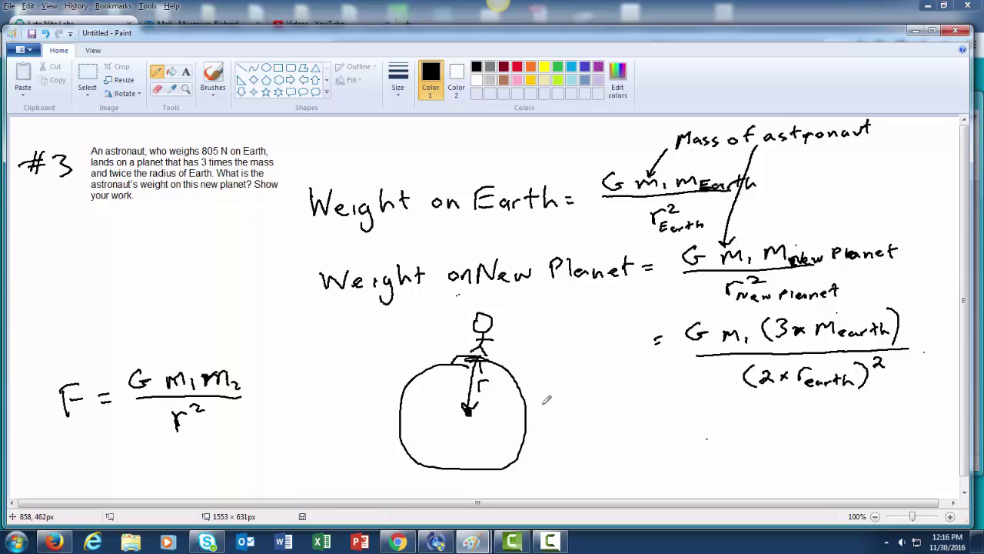